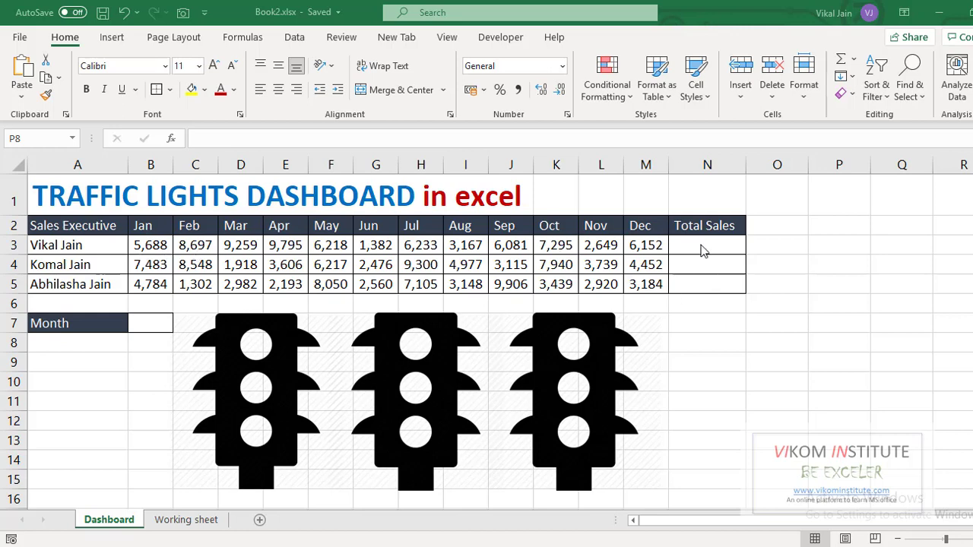
Examine the monthly sales table, the empty Total Sales column and the Month input cell B7
left_click_drag(697, 244, 698, 282)
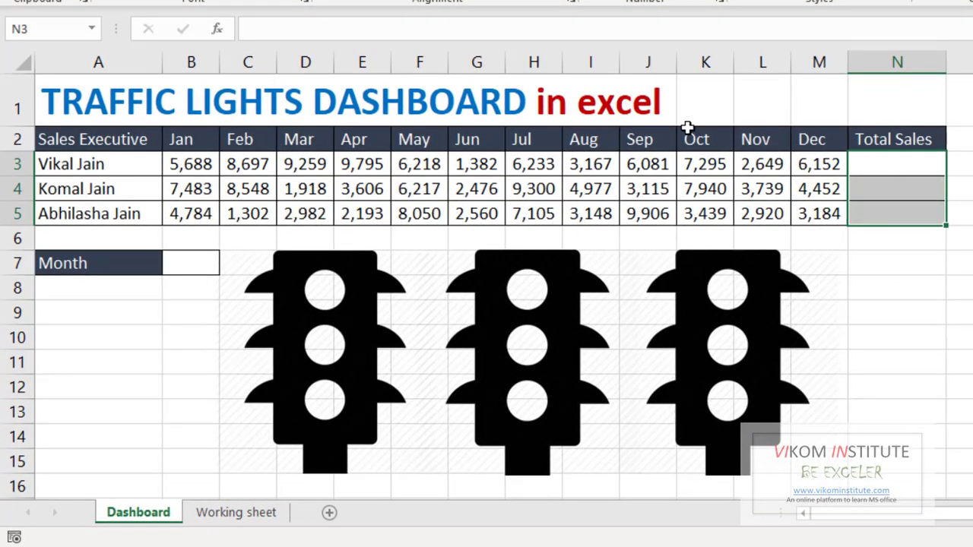
left_click(185, 266)
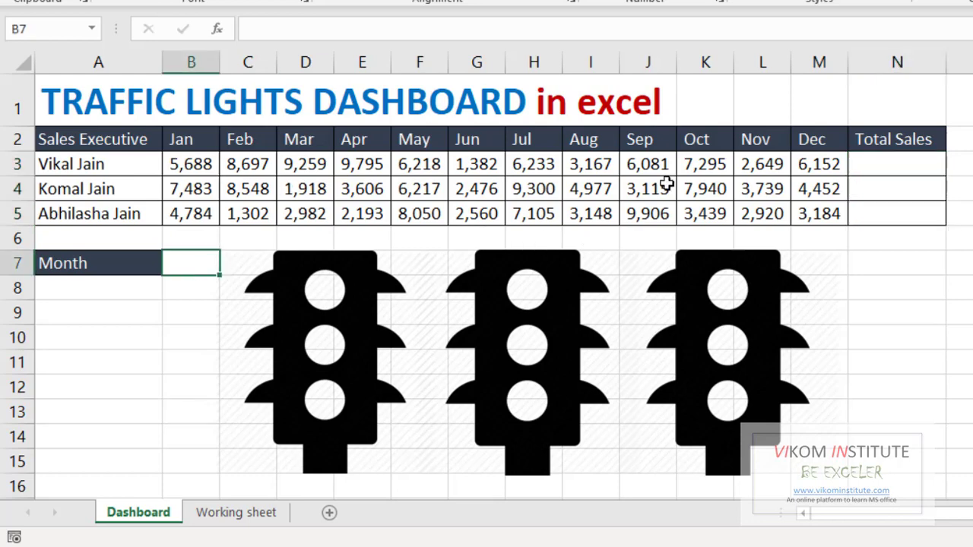
left_click_drag(186, 161, 371, 158)
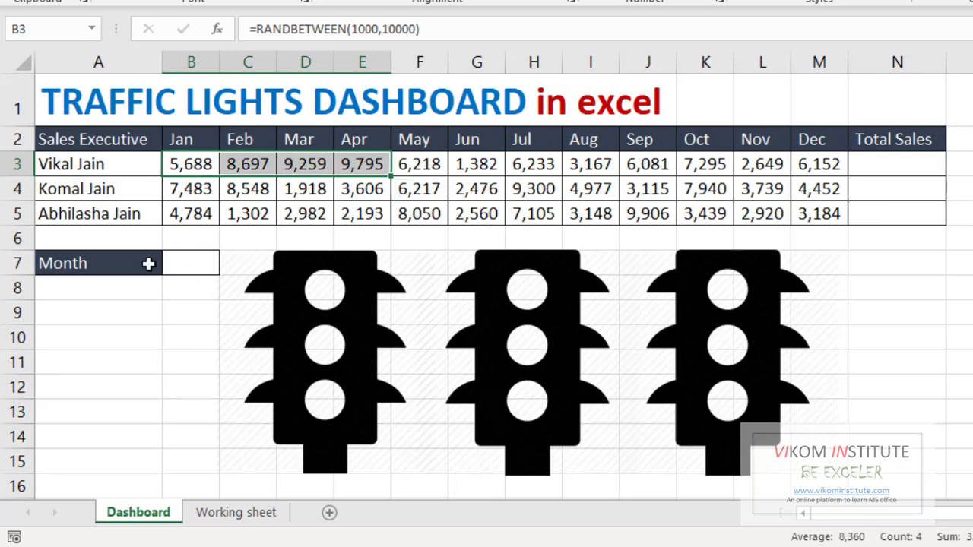
left_click(190, 267)
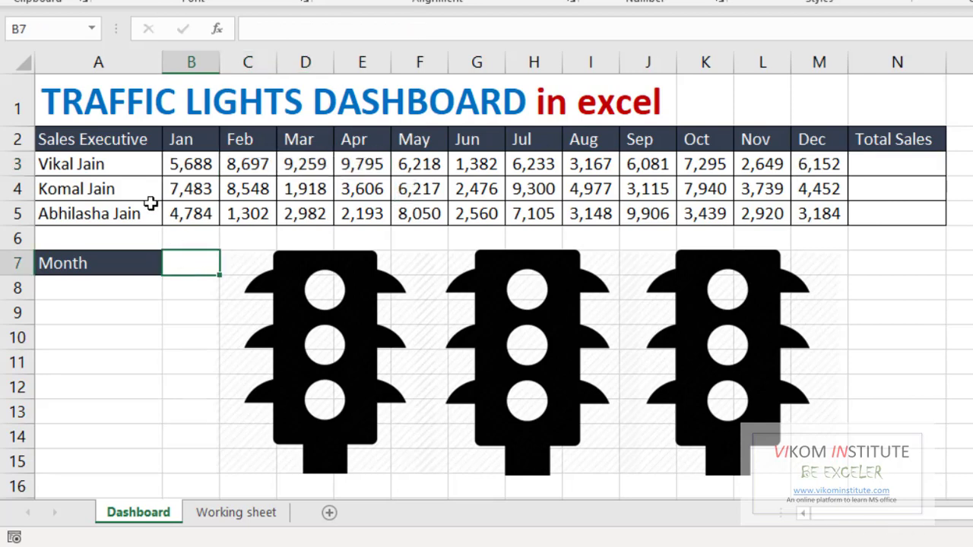
left_click(191, 161)
left_click_drag(236, 162, 591, 166)
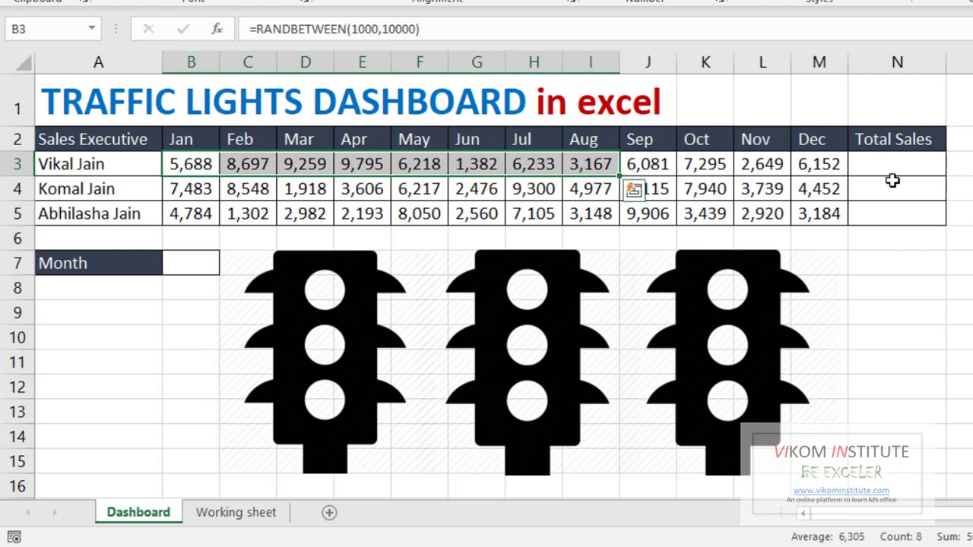
left_click(867, 166)
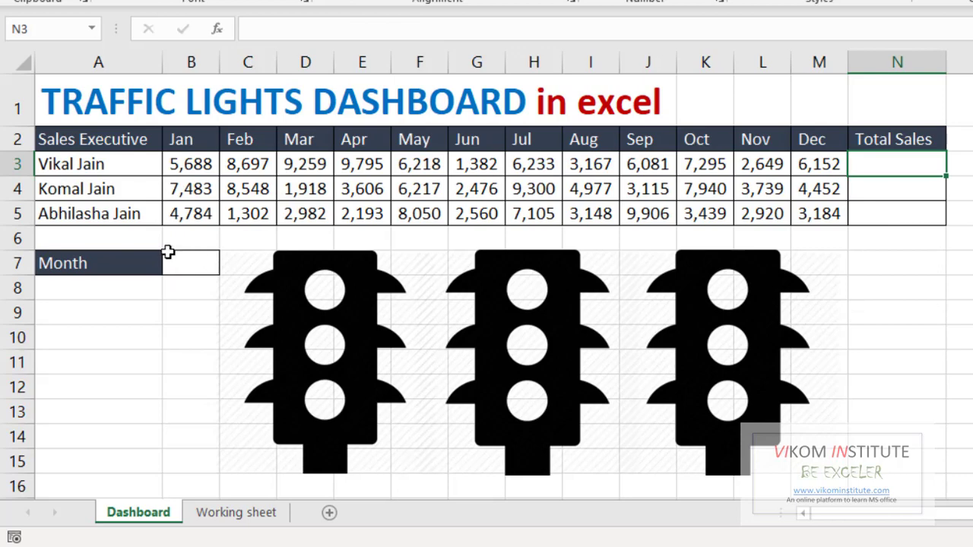
left_click(204, 264)
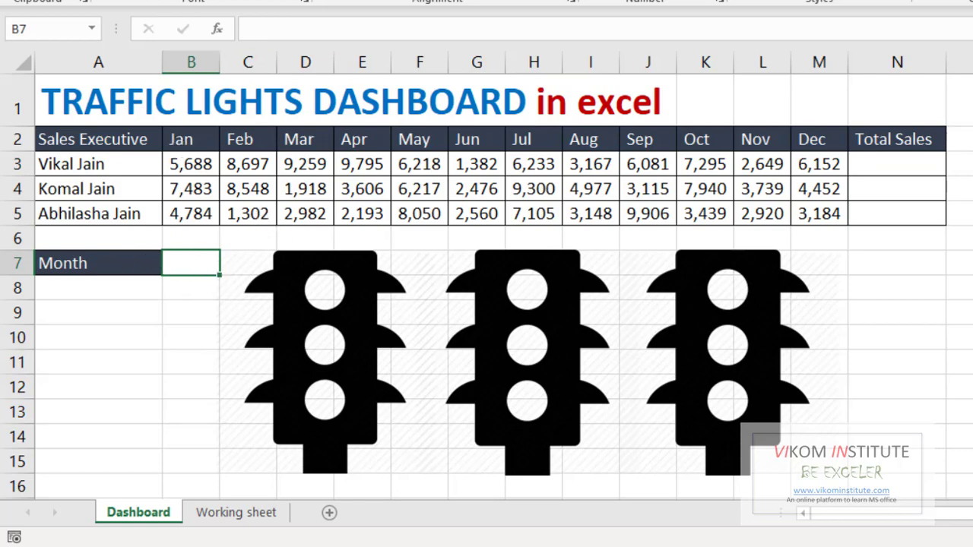
Add a List data validation to cell B7 with the month headers B2:M2 as its source
left_click(309, 13)
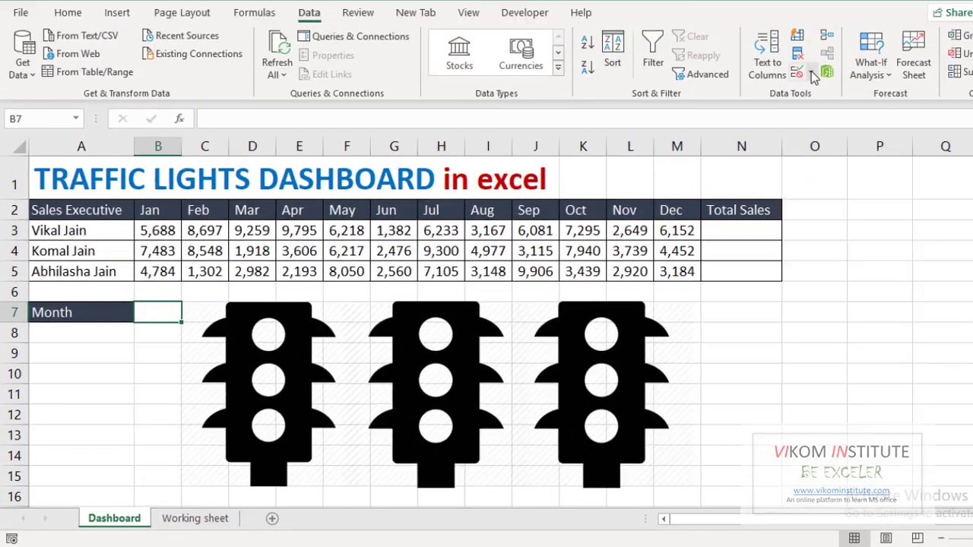
left_click(812, 74)
left_click(837, 102)
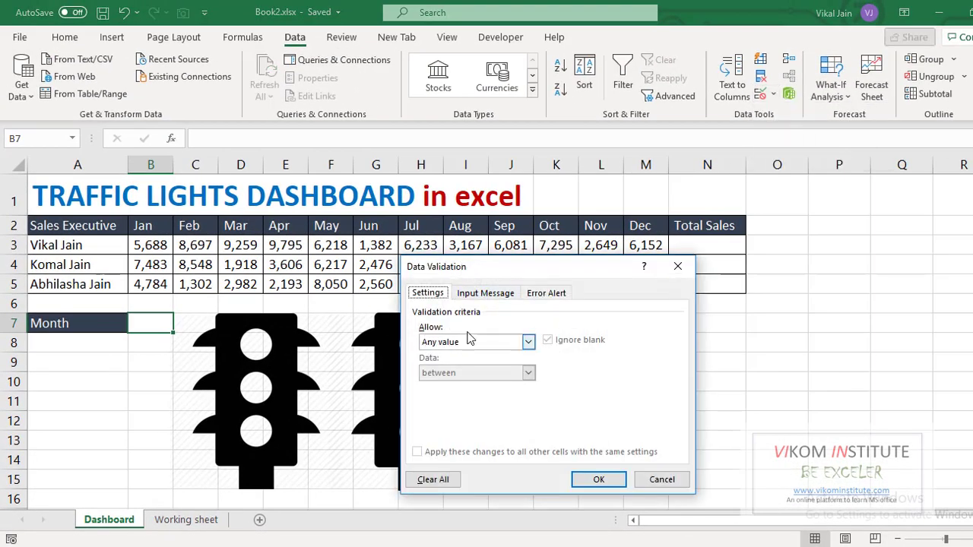
left_click(447, 346)
left_click(427, 385)
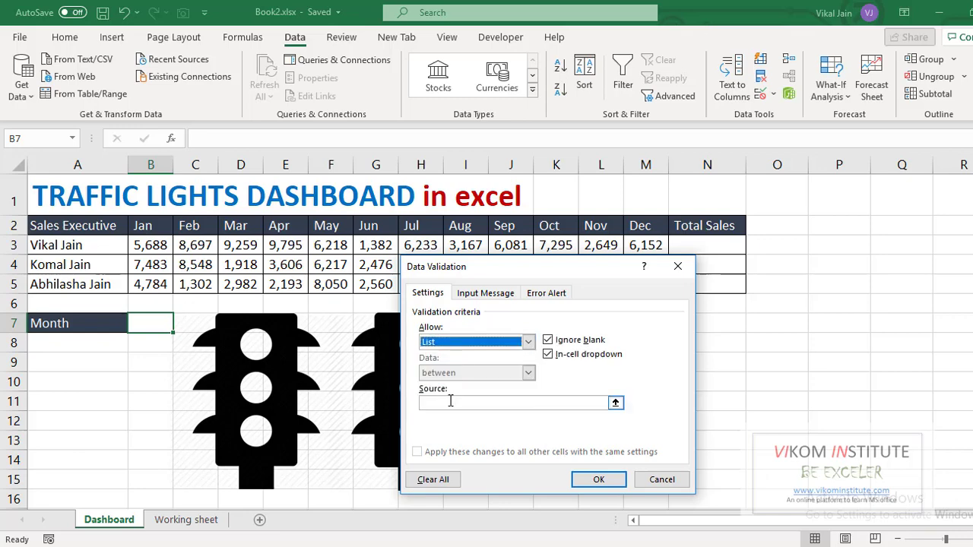
left_click(450, 403)
left_click_drag(155, 226, 643, 226)
left_click(598, 480)
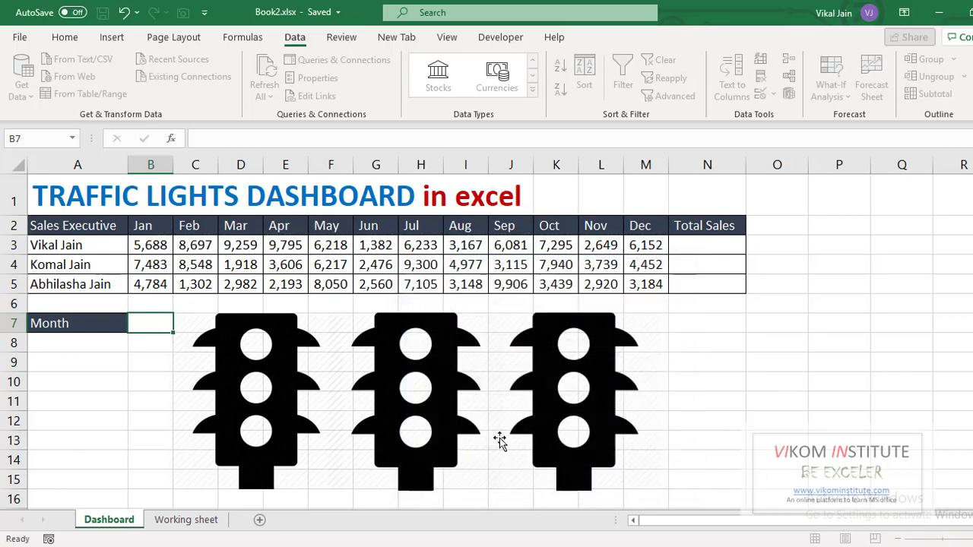
Pick May from the Month drop-down in B7 and review the month headers and sales figures
left_click(178, 329)
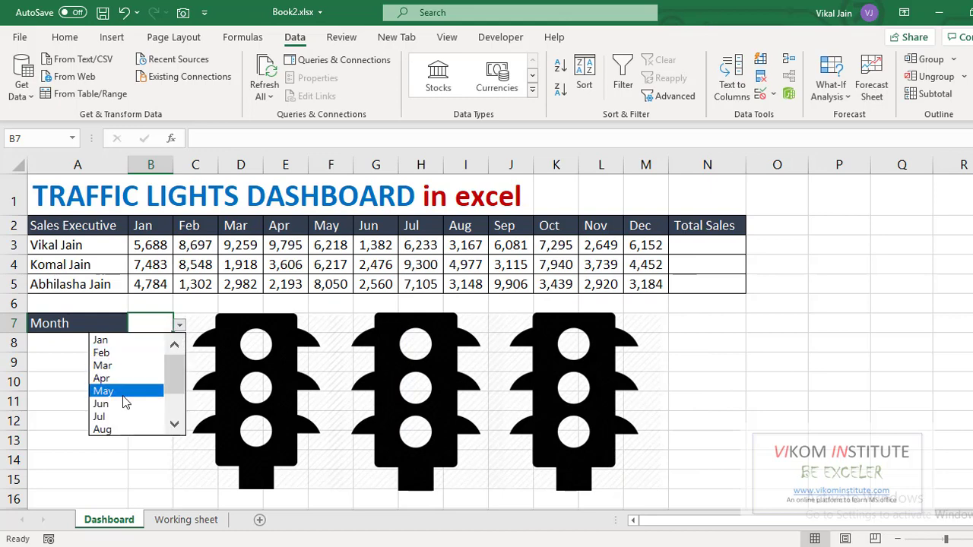
left_click(126, 395)
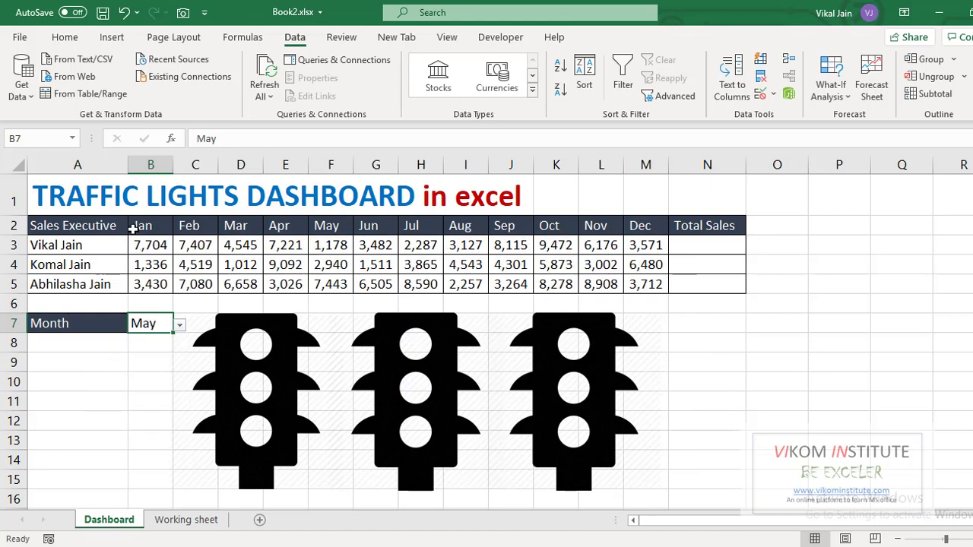
left_click_drag(133, 228, 322, 223)
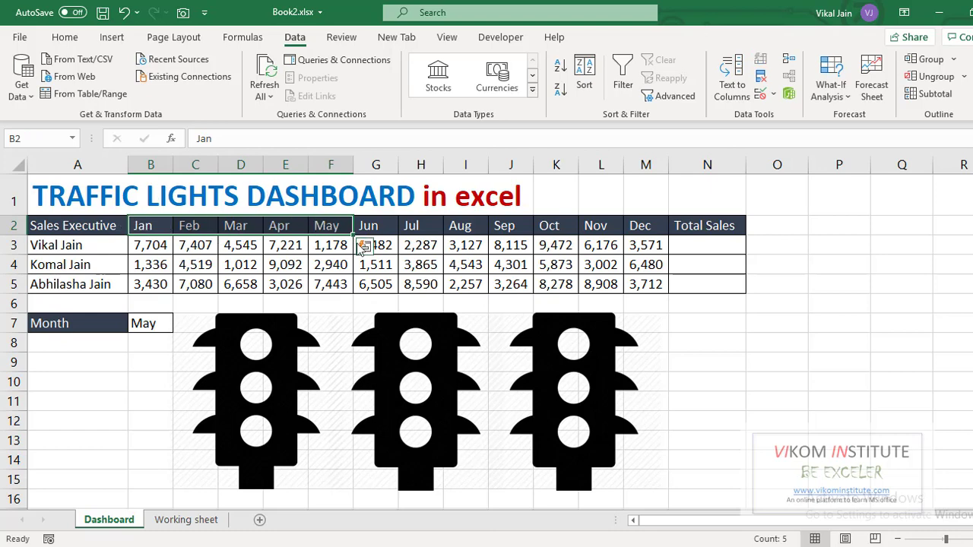
left_click_drag(148, 244, 638, 287)
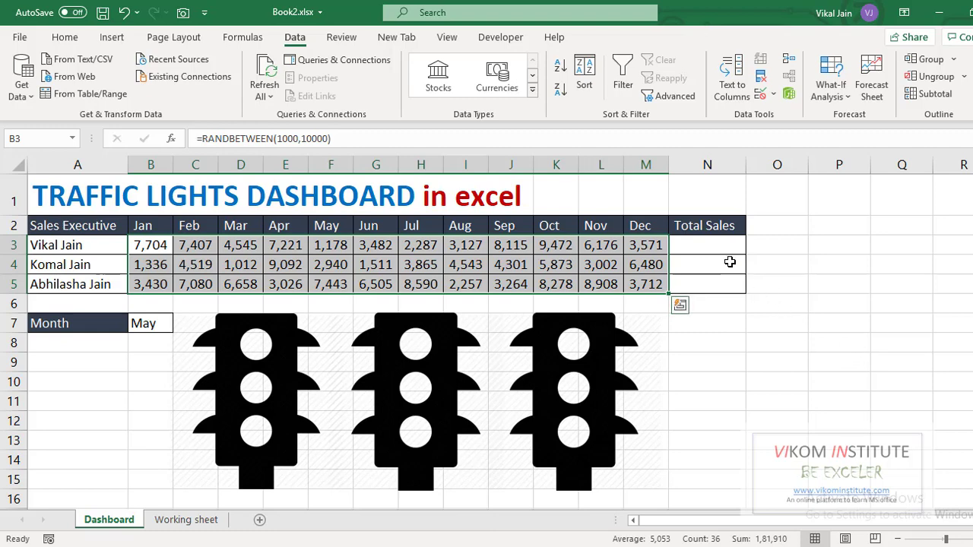
left_click(67, 38)
Enter =MATCH(B7,$B$2:$M$2,0) in N3 to find the chosen month's position
left_click(698, 245)
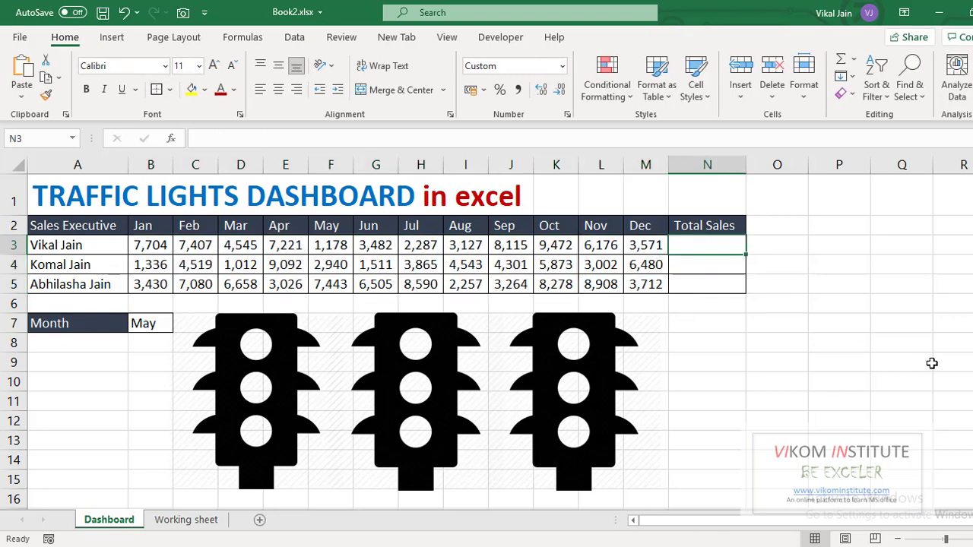
type("=m")
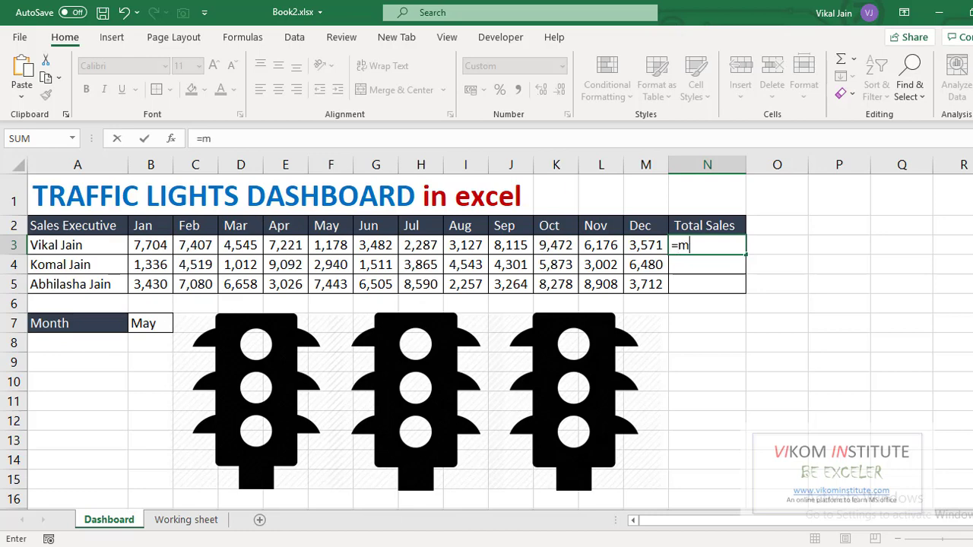
type("atch(")
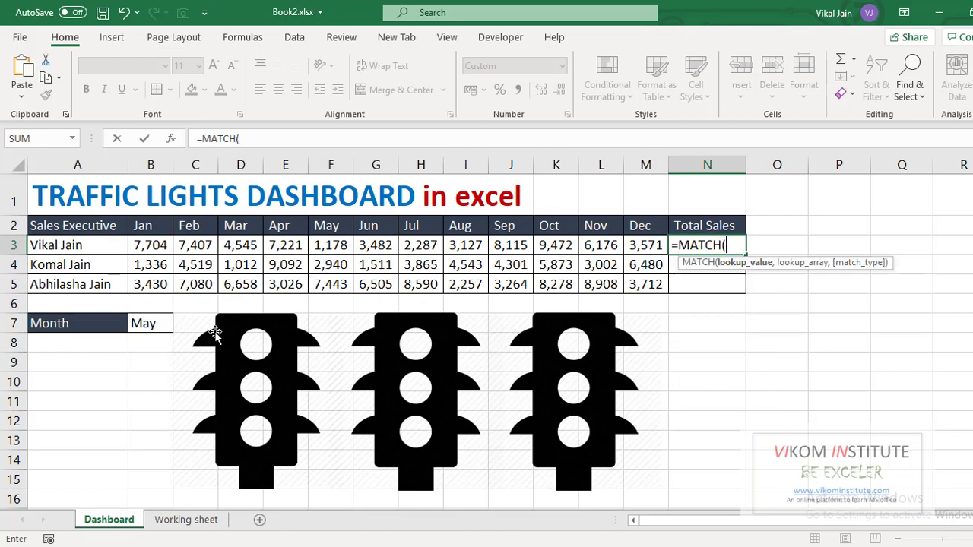
left_click(148, 324)
type(",")
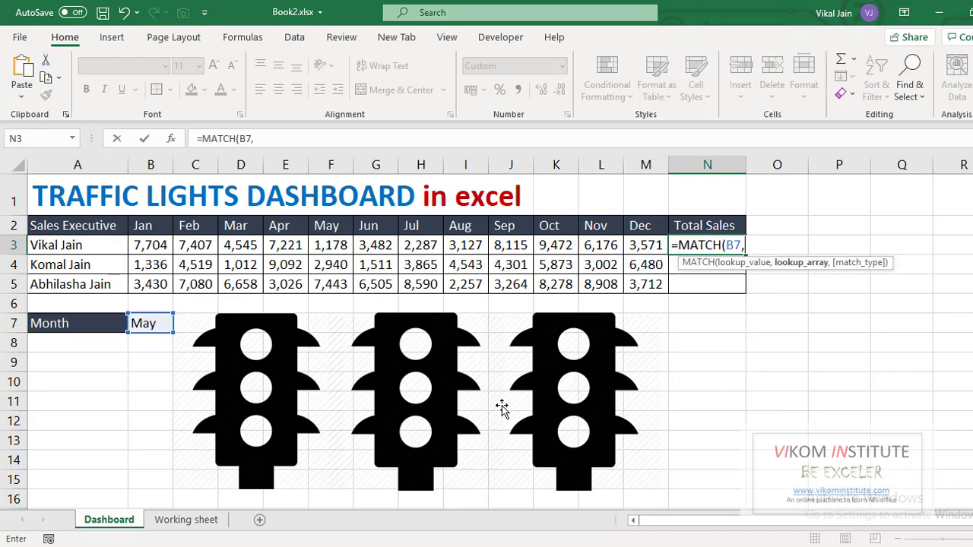
left_click_drag(144, 222, 646, 225)
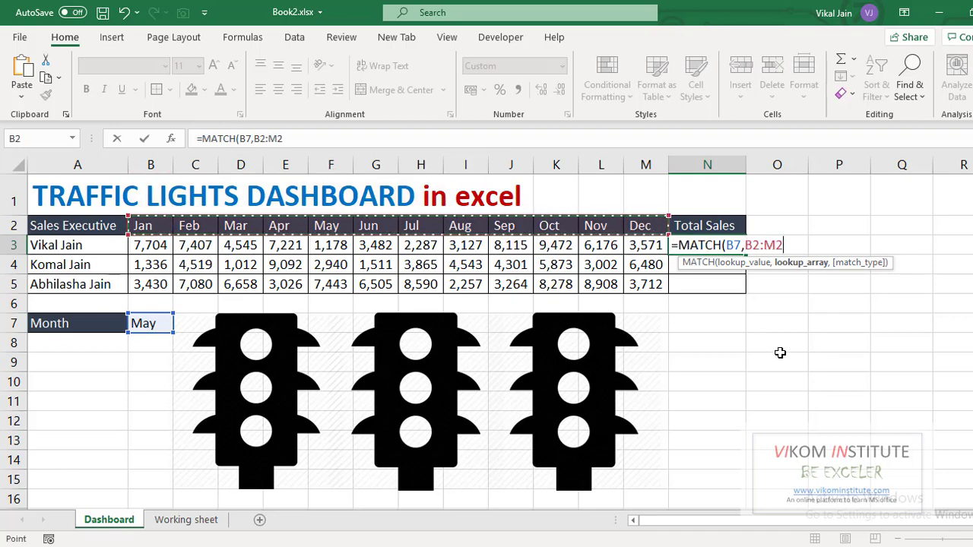
key("F4")
type(",")
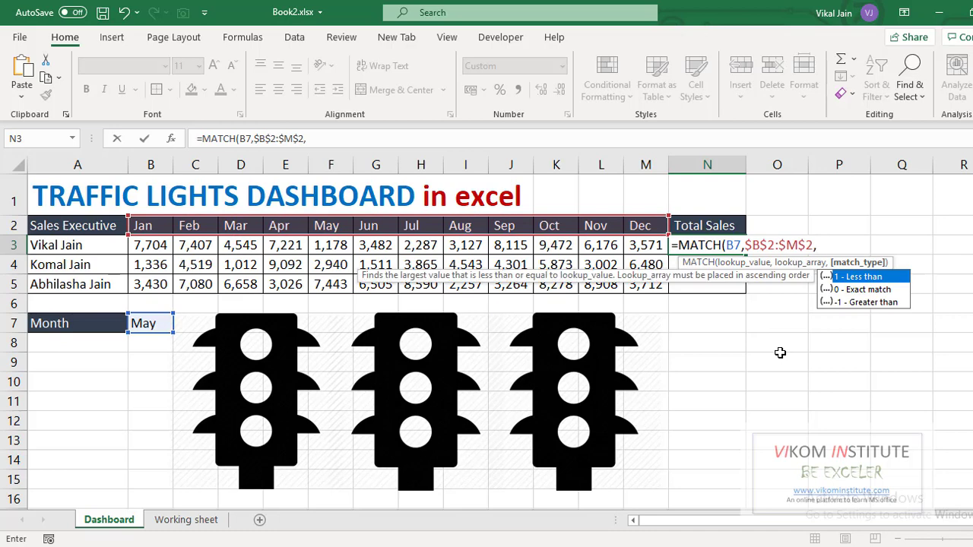
type("0")
key("Return")
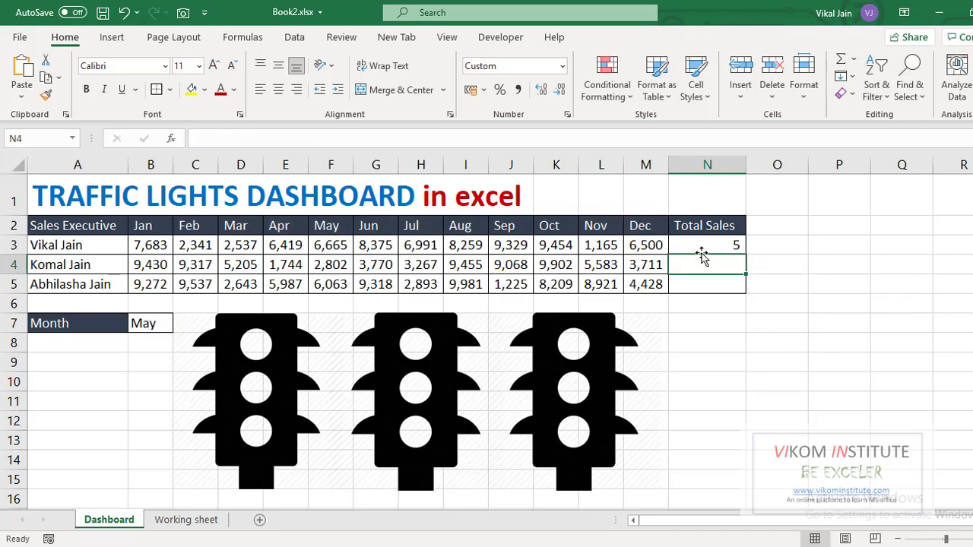
Edit the N3 formula to make the B7 reference absolute as $B$7
key("Up")
key("F2")
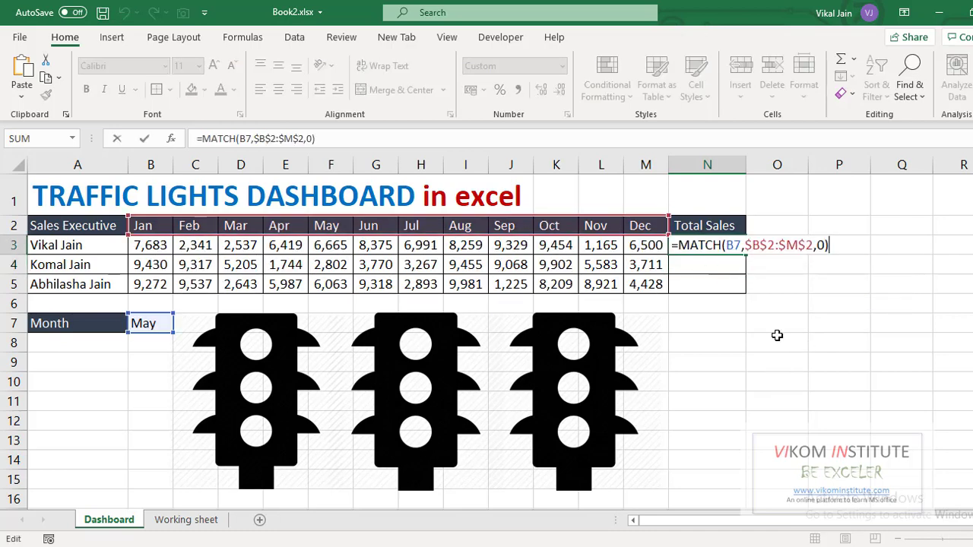
left_click(734, 246)
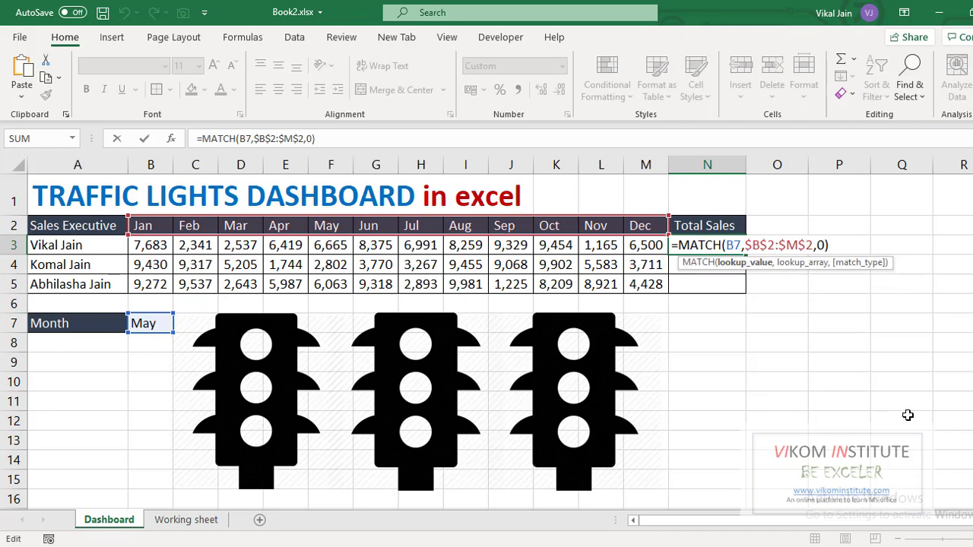
key("F4")
key("Return")
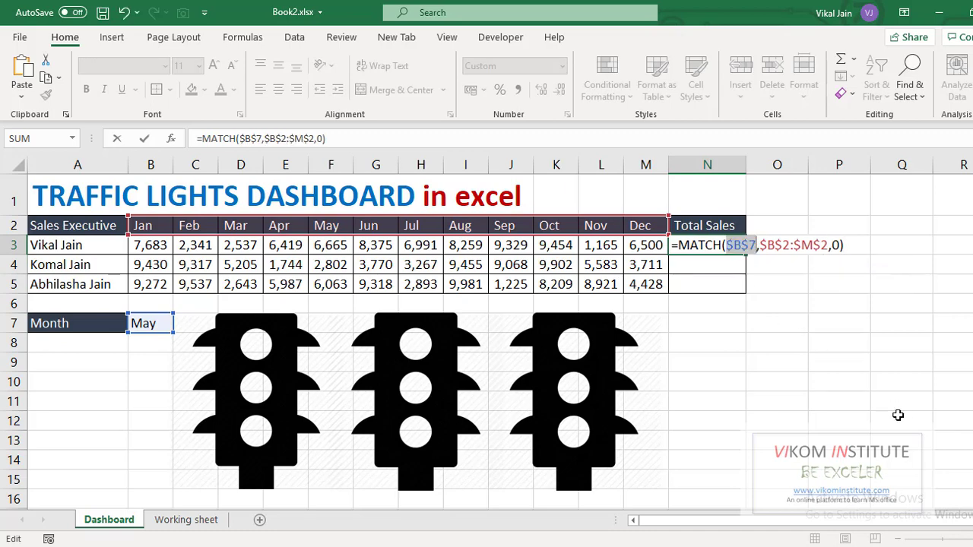
Wrap the MATCH in OFFSET so N3 reads =OFFSET(B3,0,0,1,MATCH($B$7,$B$2:$M$2,0))
left_click(673, 247)
key("F2")
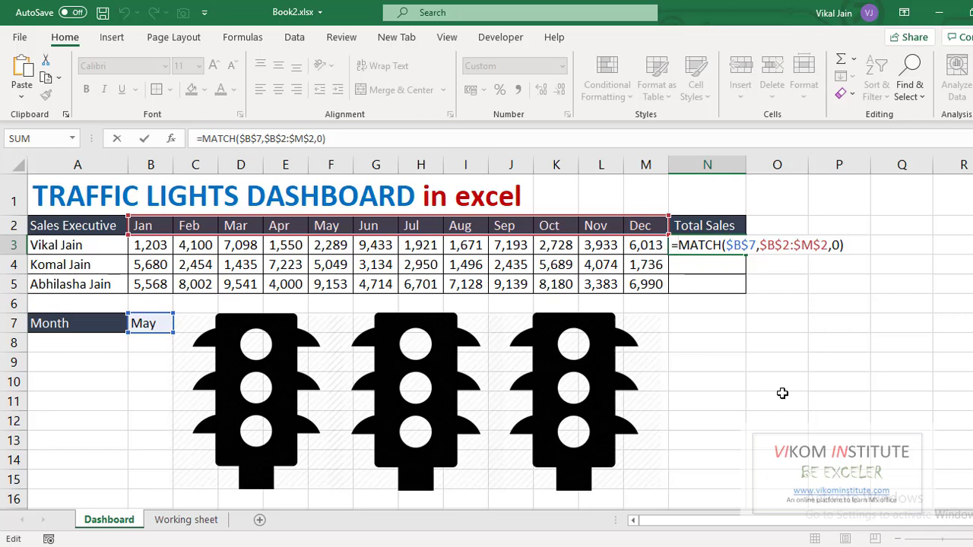
type("offs")
key("Tab")
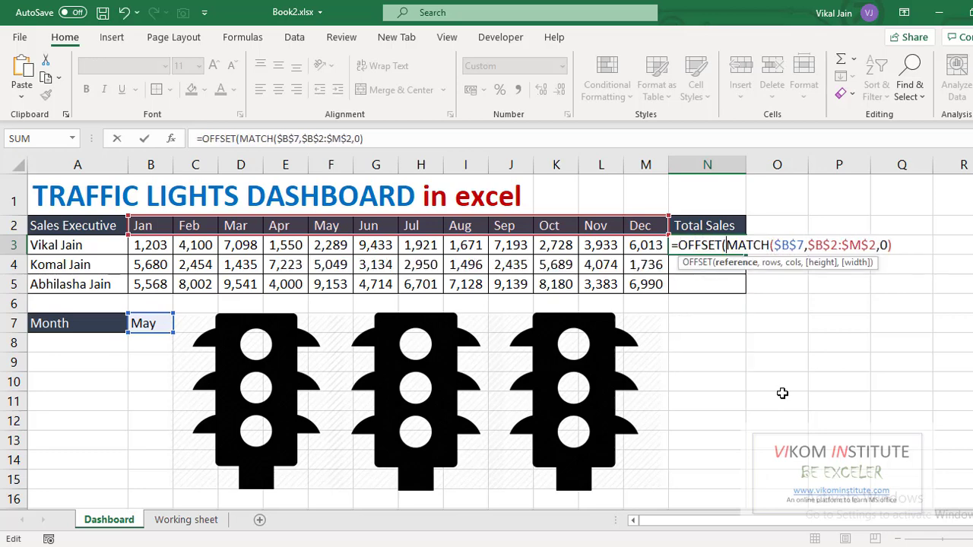
left_click(142, 245)
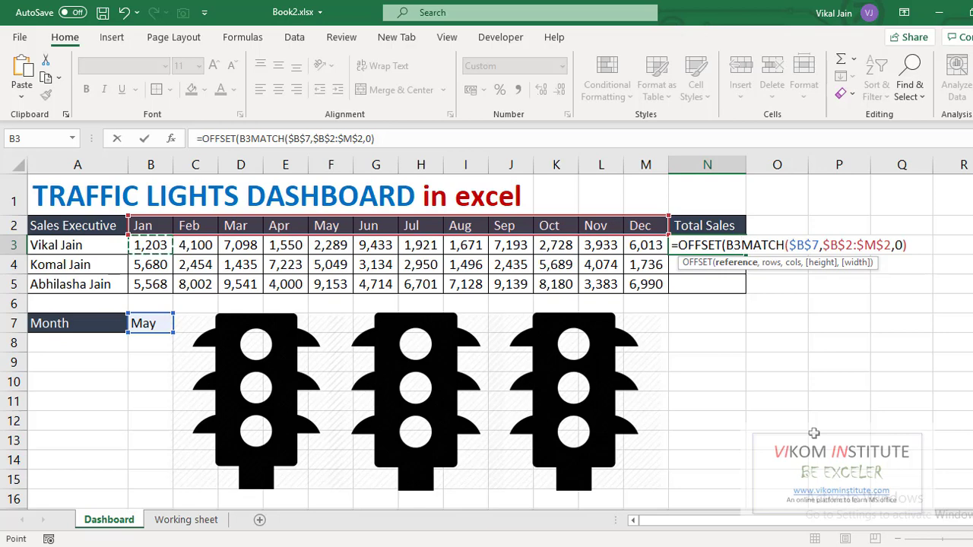
type(",")
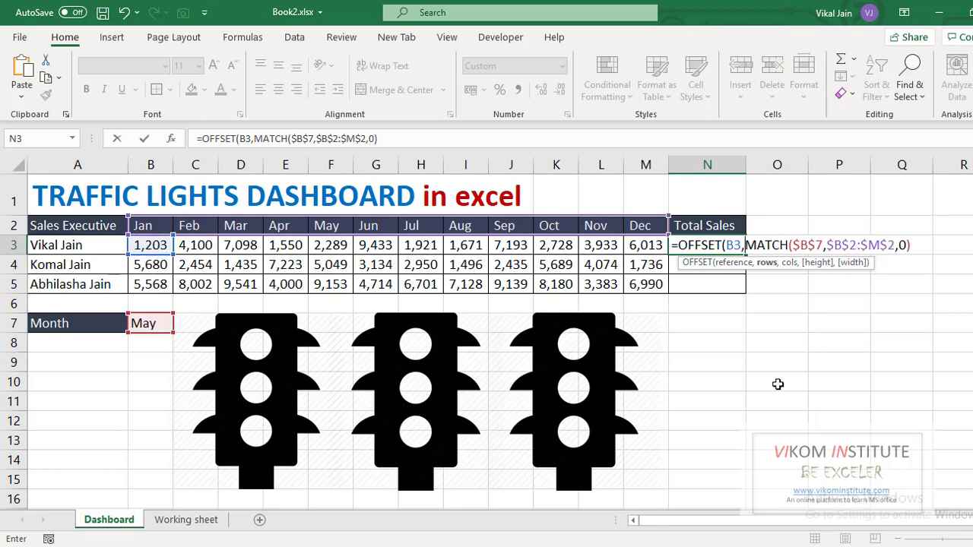
type("0,")
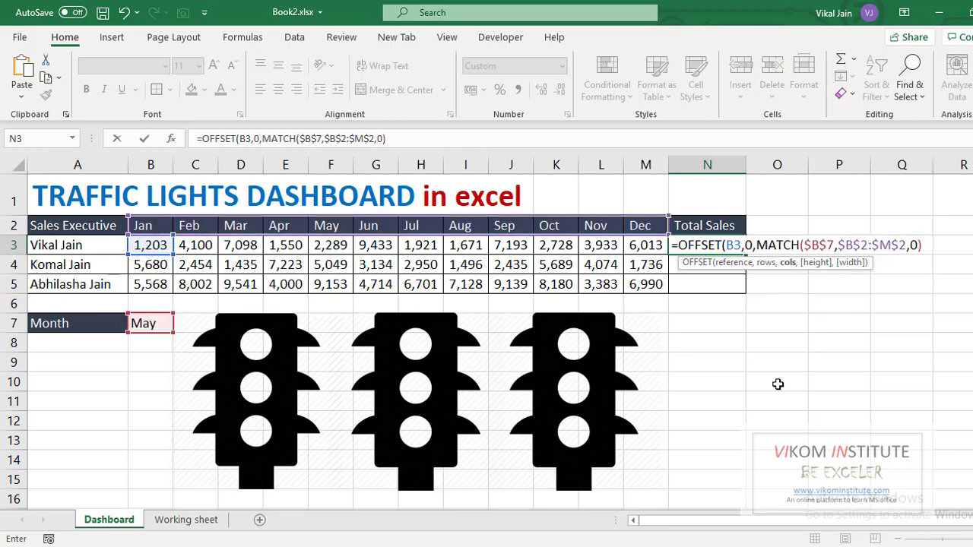
type("0,")
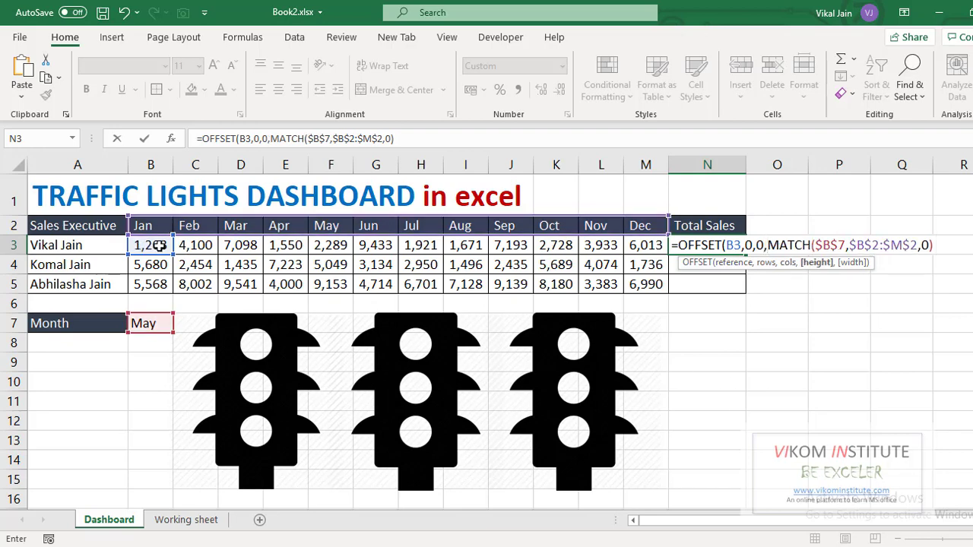
type("1")
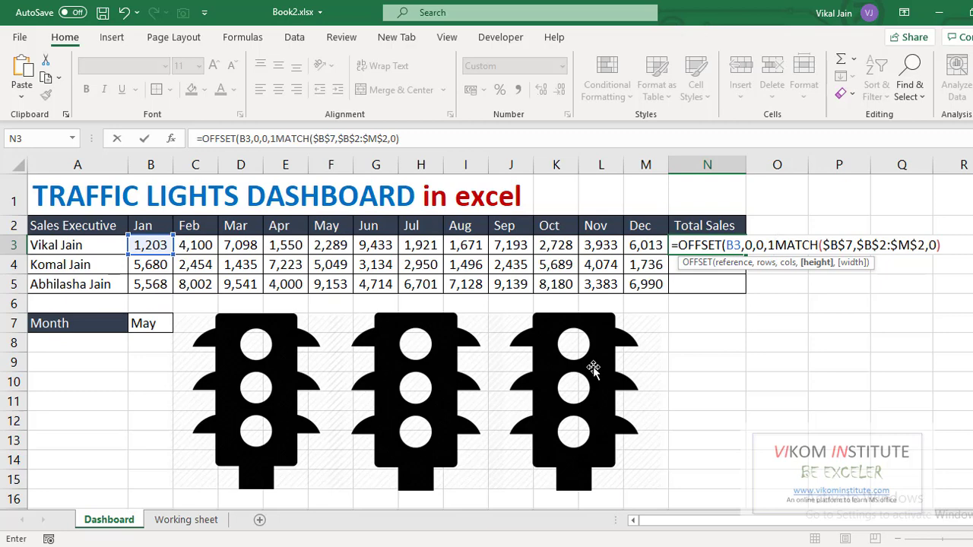
type(",")
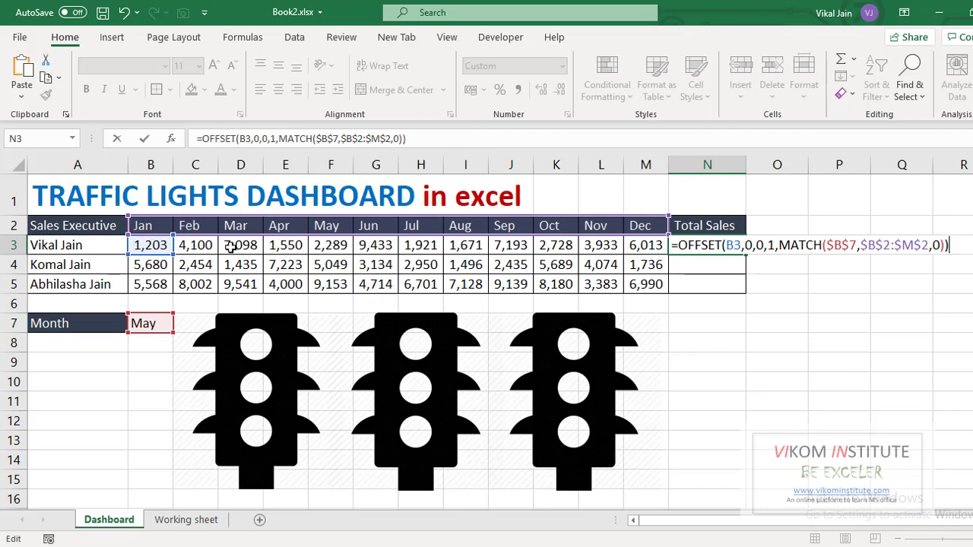
Wrap the N3 formula in SUM so it reads =SUM(OFFSET(B3,0,0,1,MATCH($B$7,$B$2:$M$2,0))) and check it against January–May sales
left_click(679, 245)
type("SUM(")
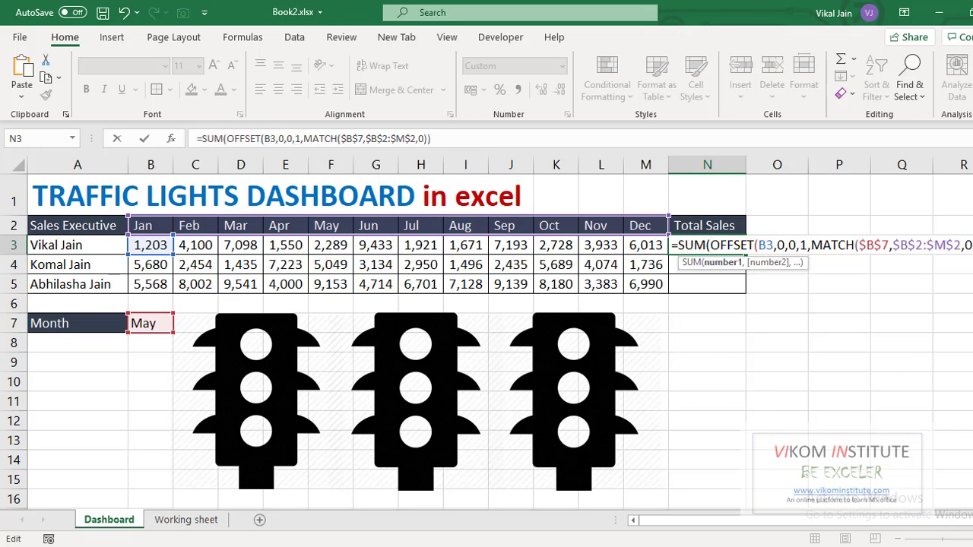
type(")")
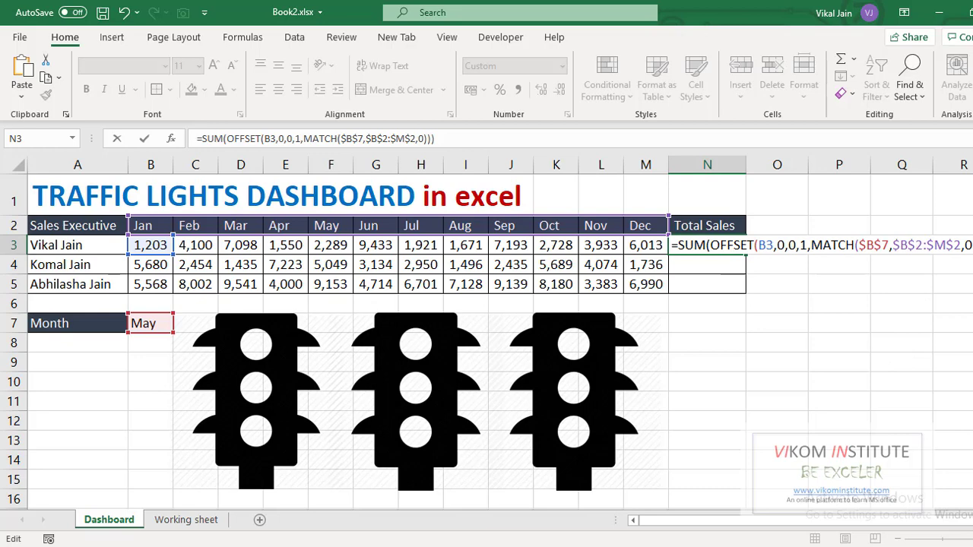
key("ctrl+Return")
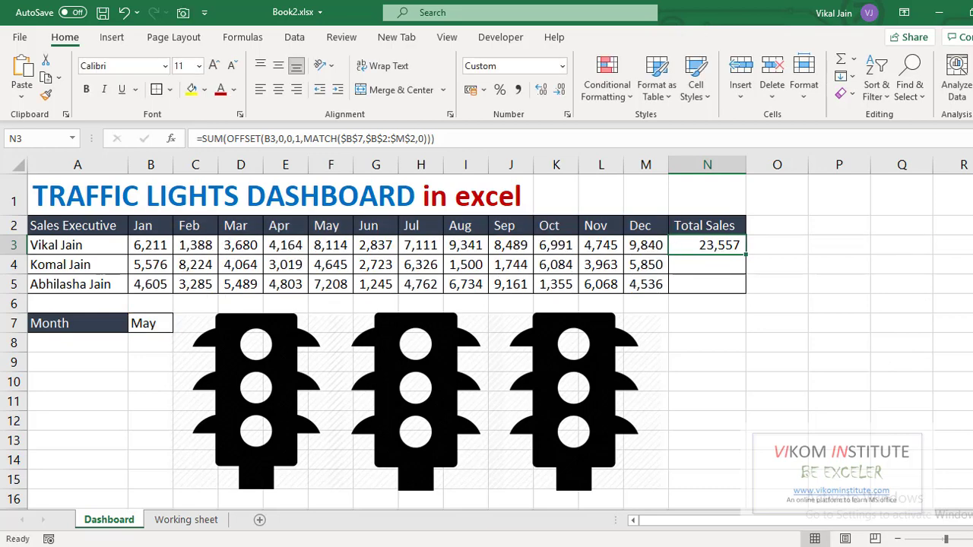
left_click_drag(160, 247, 328, 248)
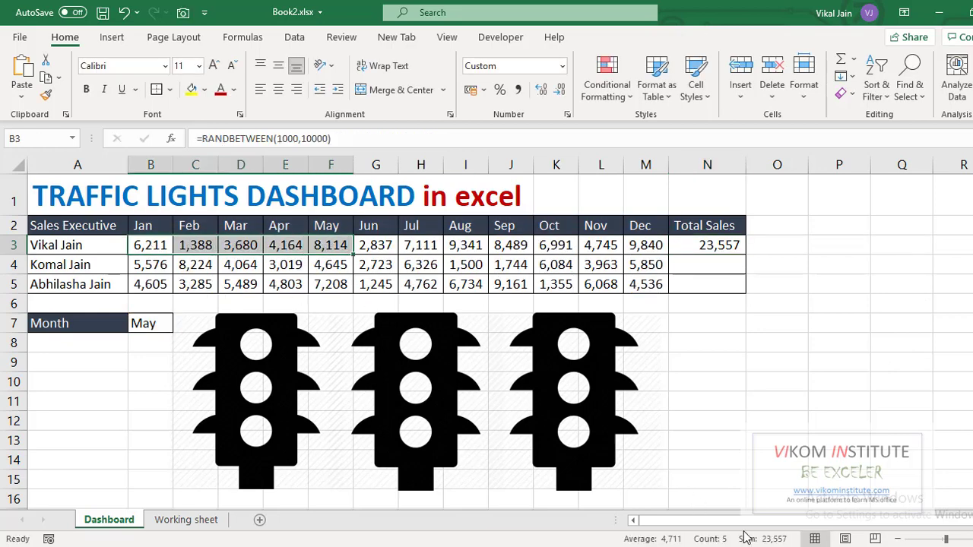
Fill the N3 total sales formula down to N5 for the other executives
left_click(704, 246)
left_click_drag(744, 290, 744, 292)
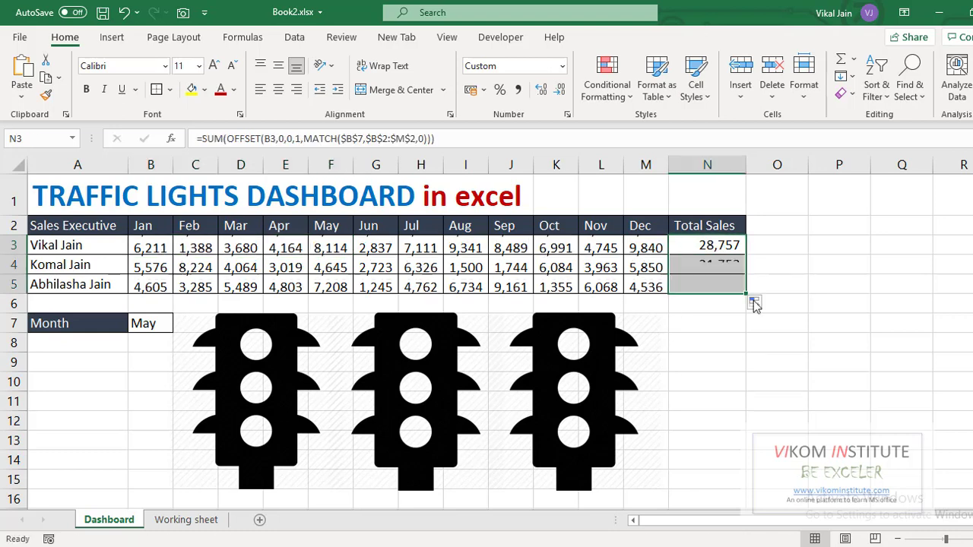
left_click(834, 340)
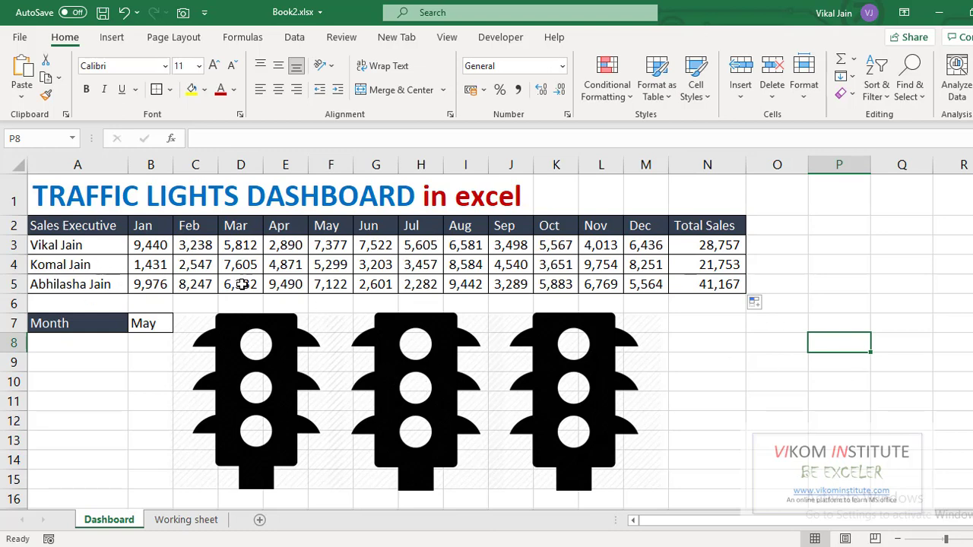
Switch to the Working sheet and review the totals, average, lower and upper limit formulas and the R, Y, G columns
left_click(186, 520)
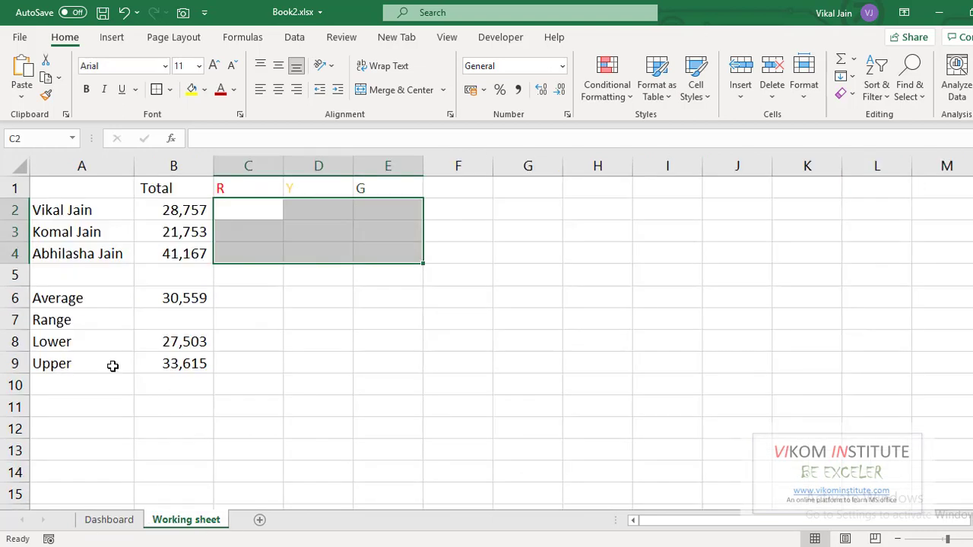
left_click_drag(167, 209, 169, 248)
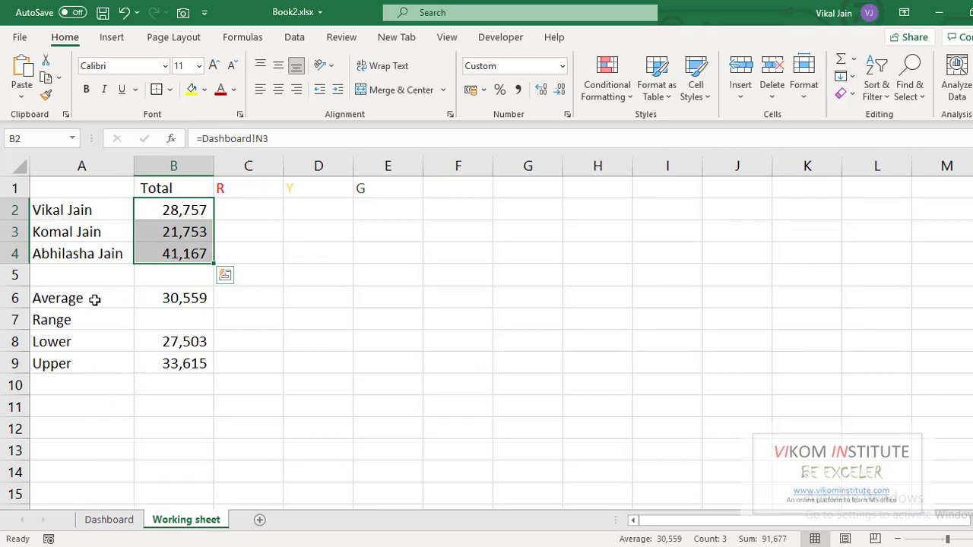
left_click(168, 299)
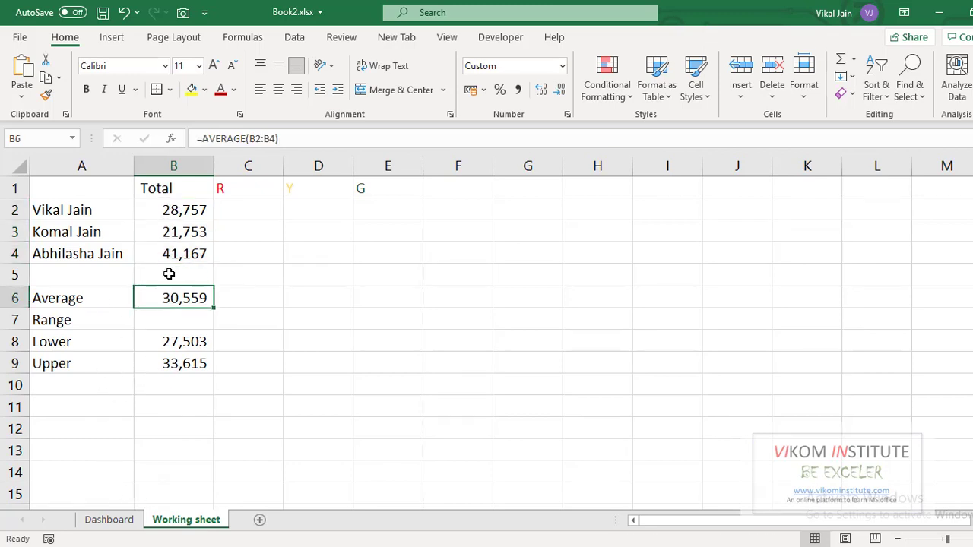
left_click(187, 345)
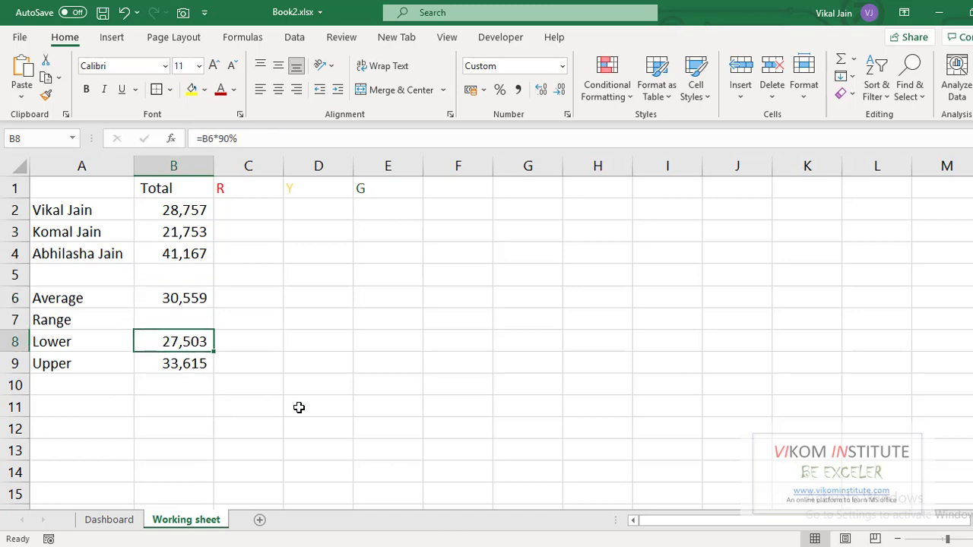
key("F2")
key("Escape")
left_click(175, 368)
key("F2")
key("Escape")
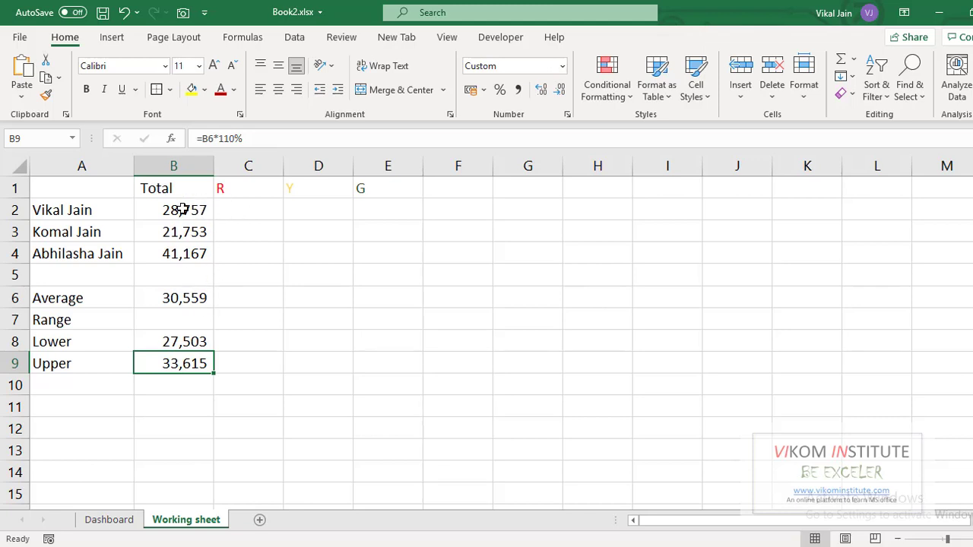
left_click_drag(184, 200, 184, 251)
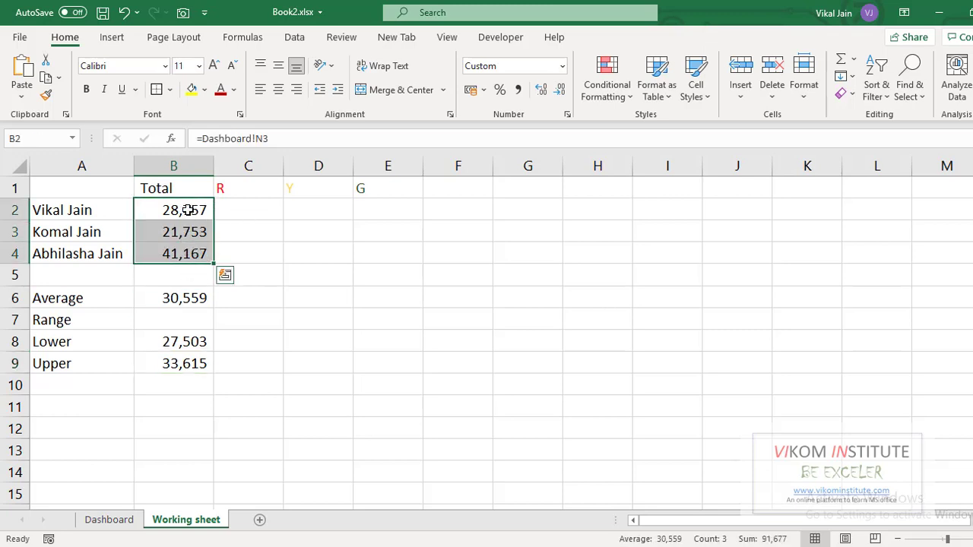
left_click(238, 207)
left_click(311, 211)
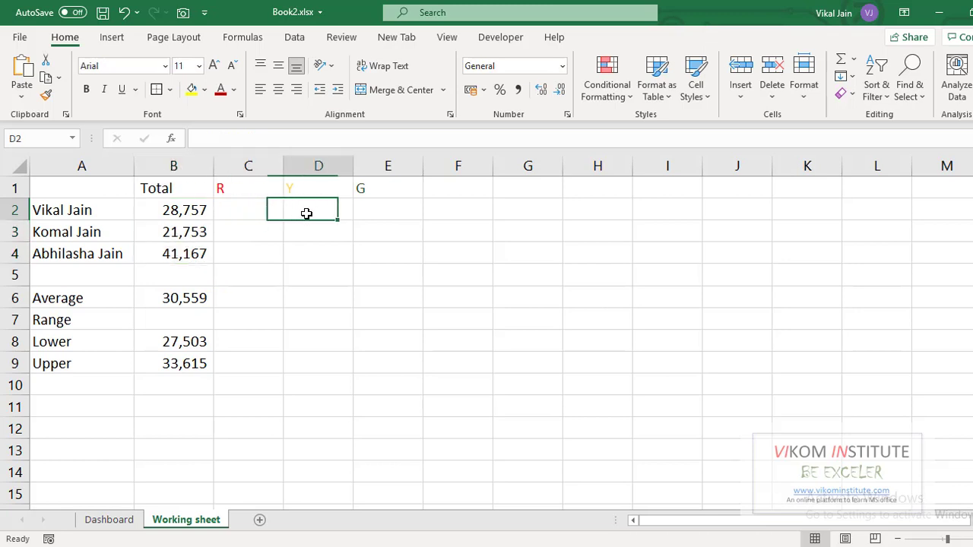
left_click(372, 211)
left_click(235, 213)
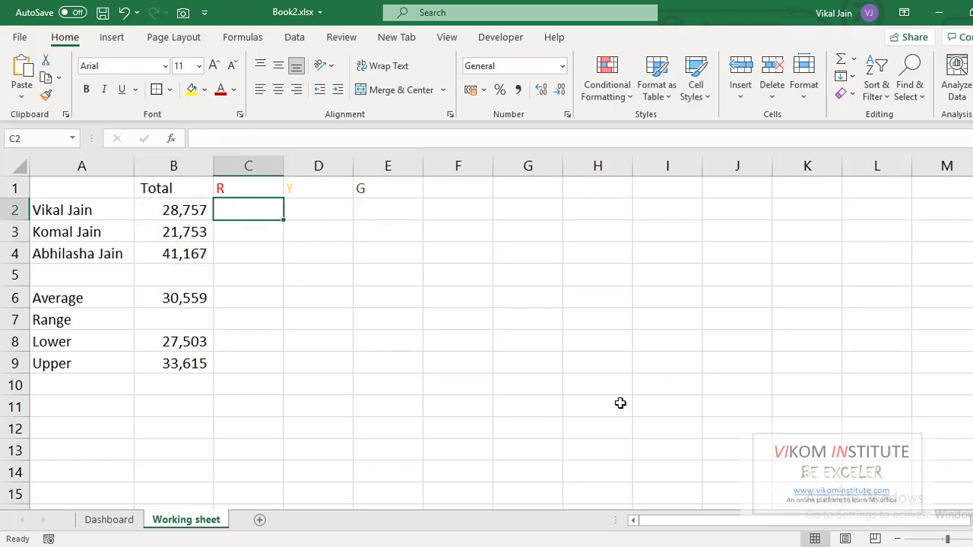
Begin an IF formula in C2 testing whether B2 is less than or equal to B8
type("=")
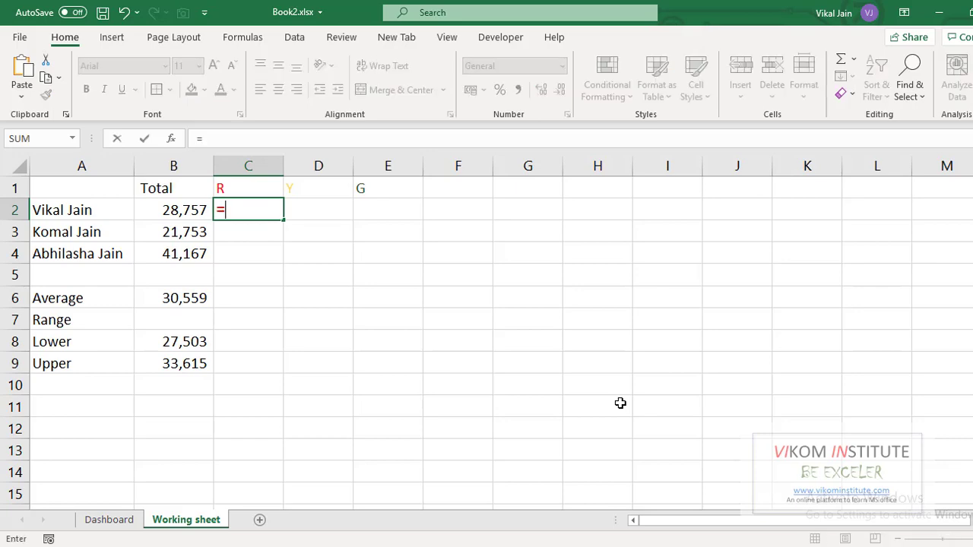
type("f")
key("BackSpace")
type("IF(")
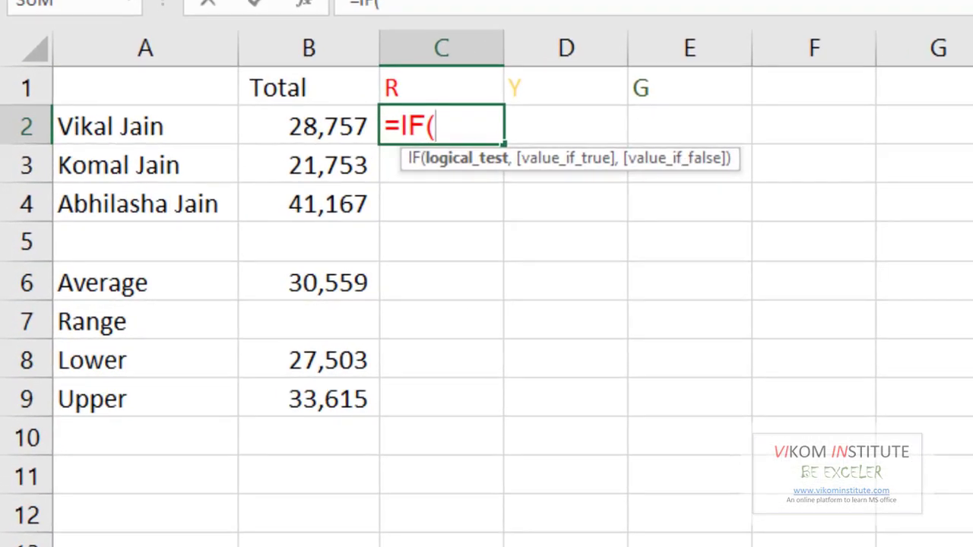
left_click(295, 124)
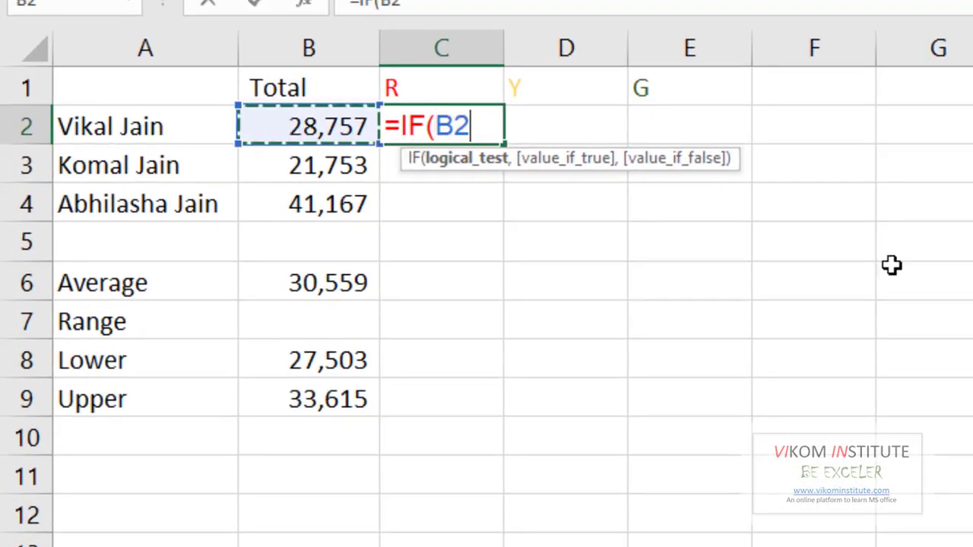
type("<")
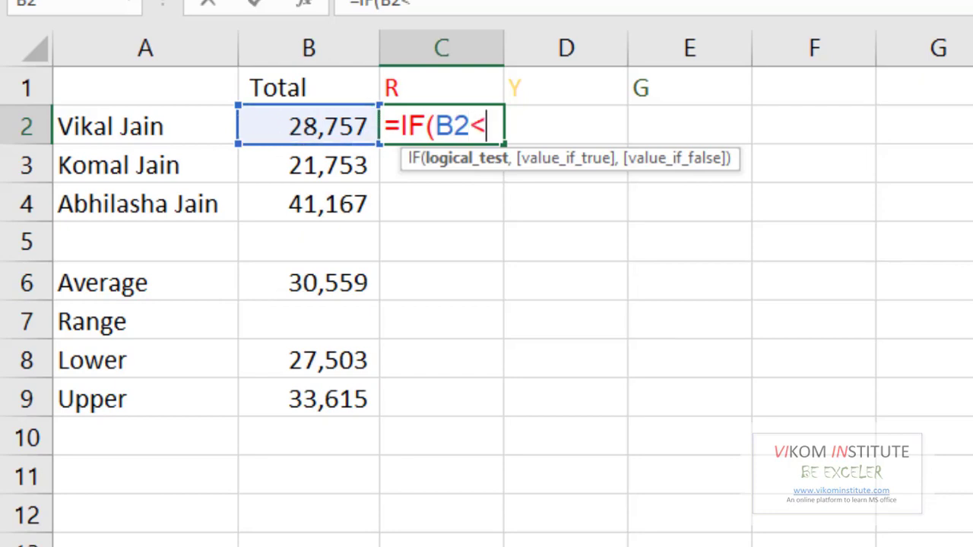
left_click(323, 363)
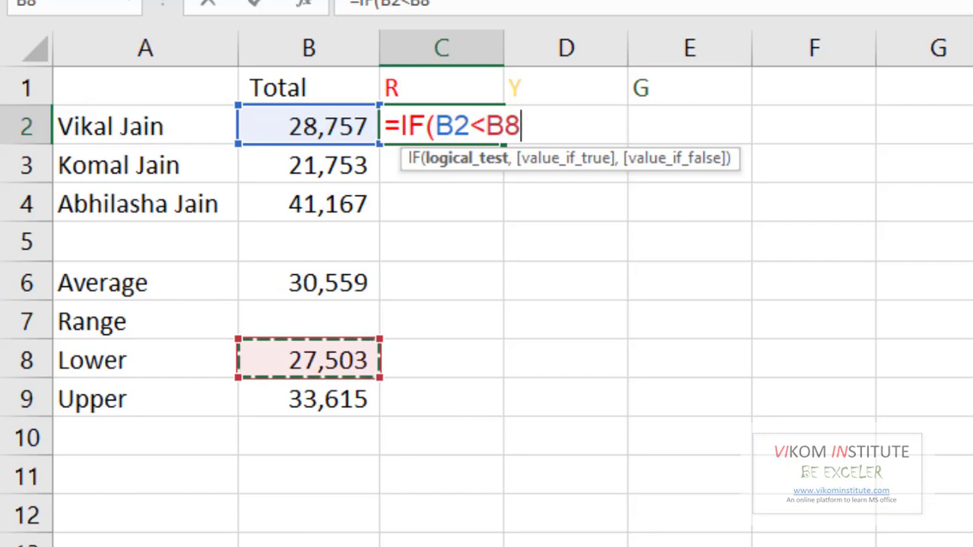
key("F2")
key("Left")
key("Left")
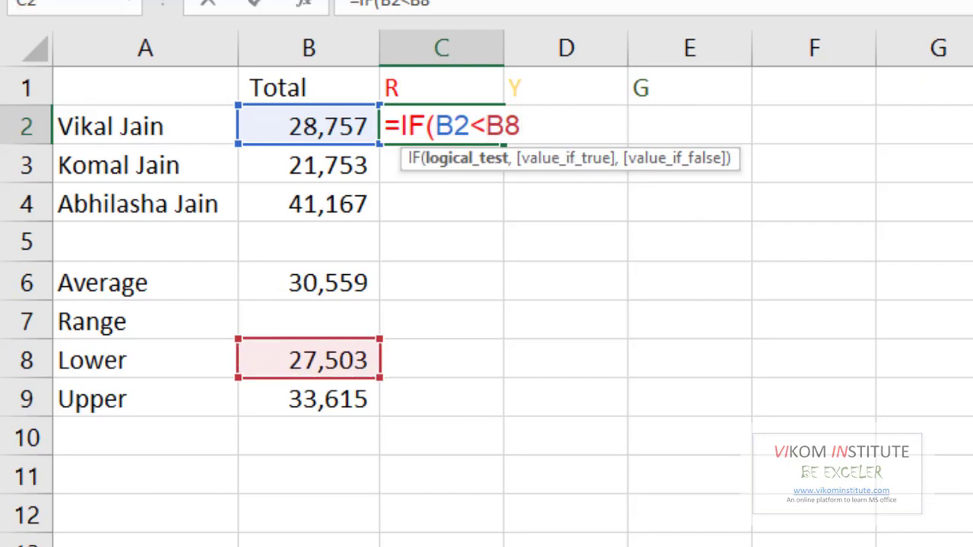
type("=")
key("End")
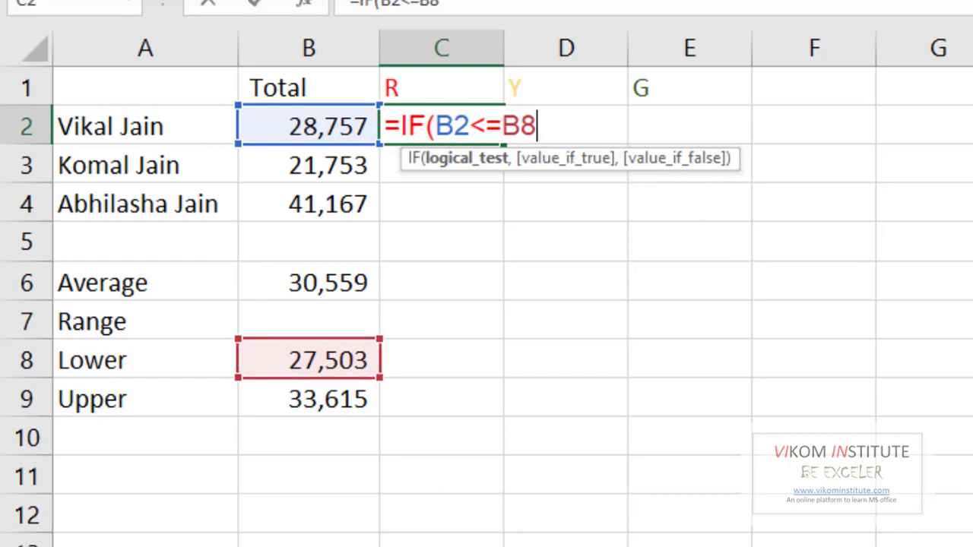
Complete the C2 formula as =IF(B2<=B8,"=","") to show "=" when true and blank otherwise
type(",\"=")
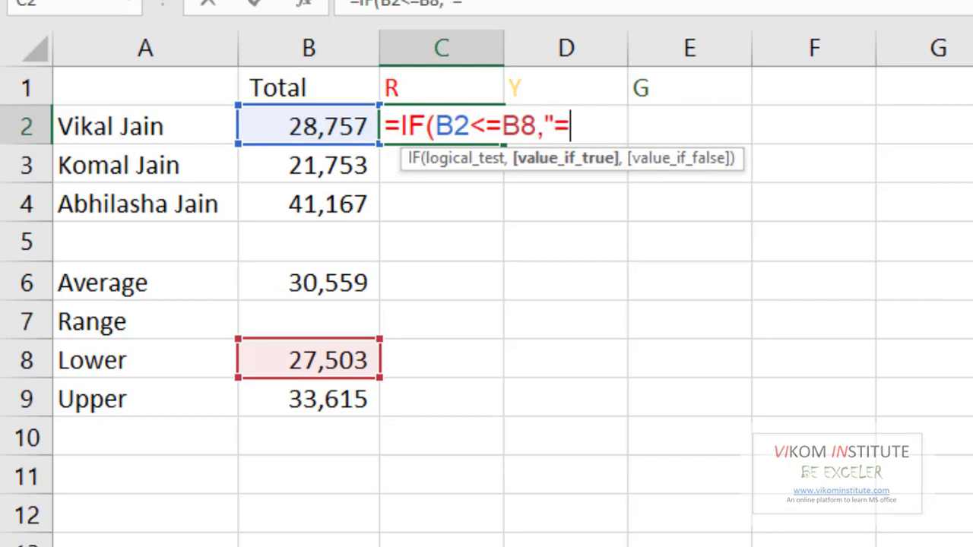
type("\"")
type(",")
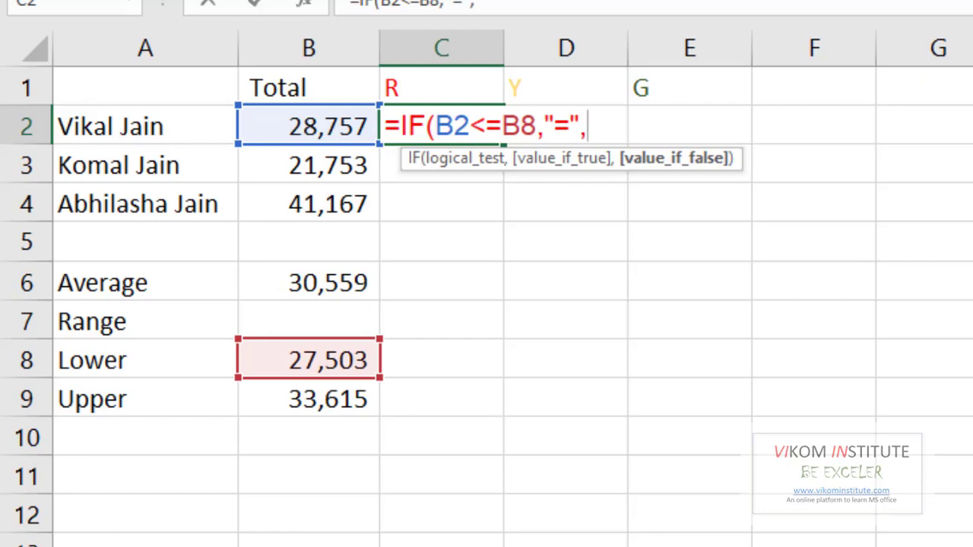
type("\"\")")
key("Return")
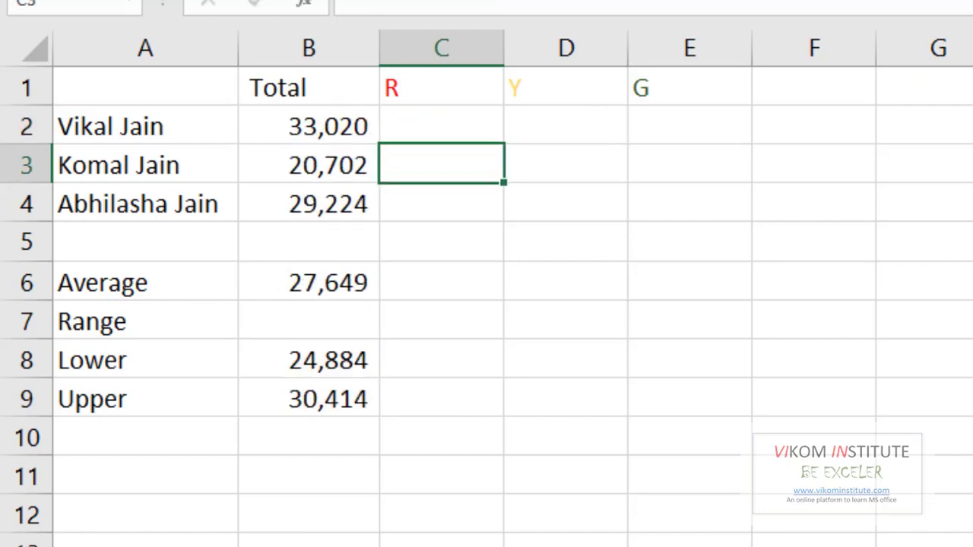
Make the B8 reference in the C2 formula absolute as $B$8
double_click(480, 130)
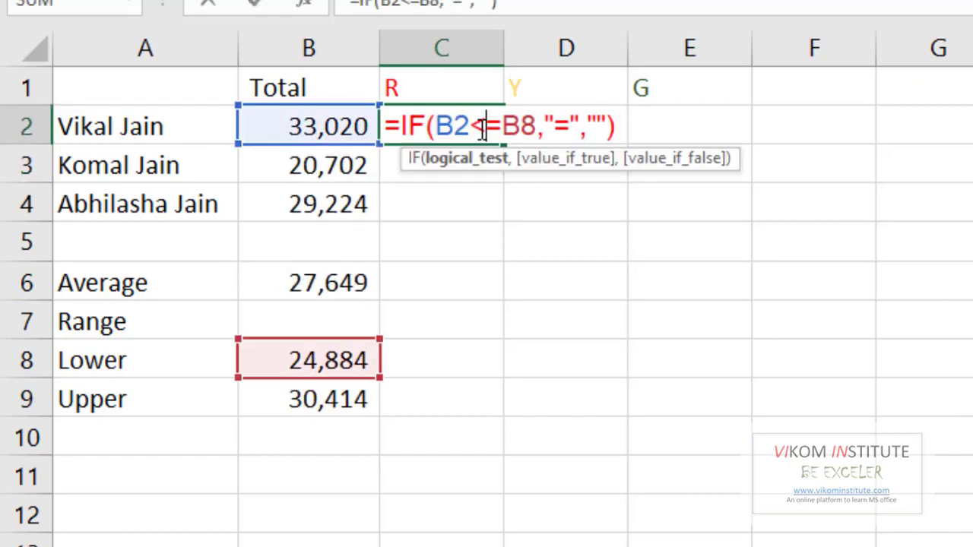
left_click(521, 126)
key("F4")
key("Return")
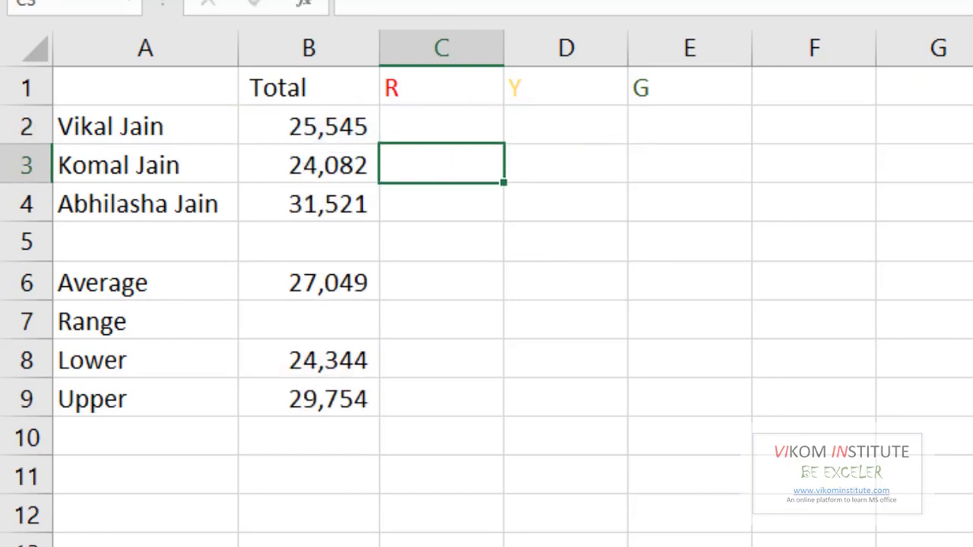
Fill the C2 formula down to C4
left_click(488, 139)
left_click_drag(504, 146, 503, 218)
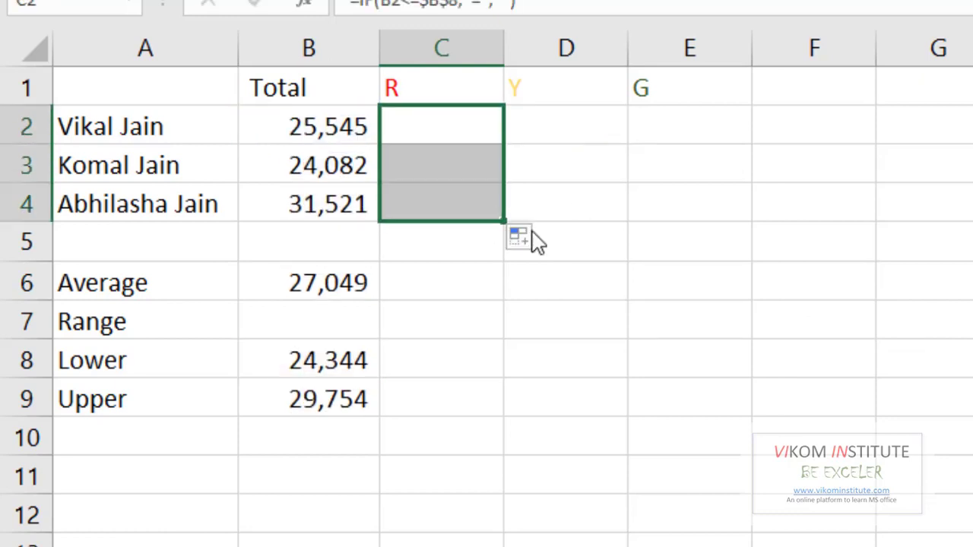
left_click(350, 209)
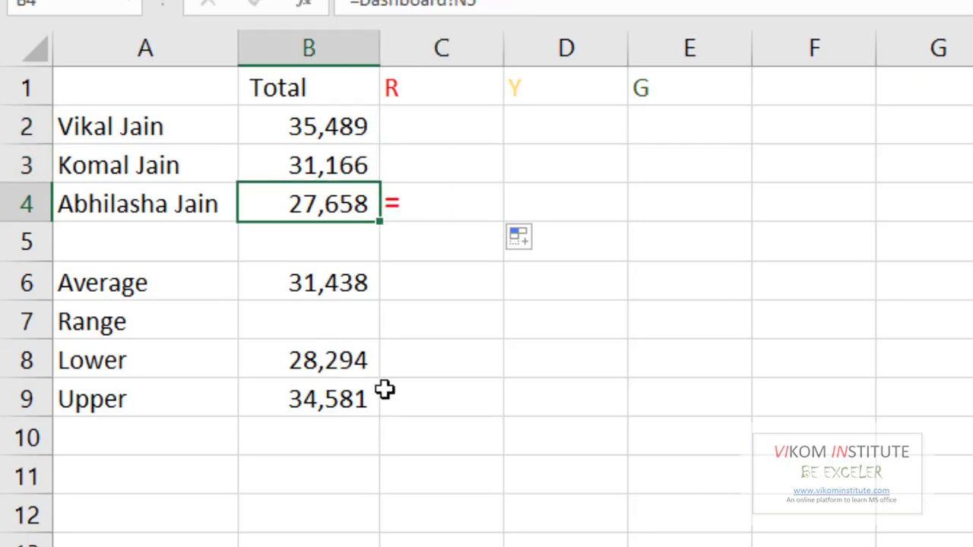
Begin a formula in D2 as =IF(AND(B2 for the yellow flag
left_click(530, 123)
type("=")
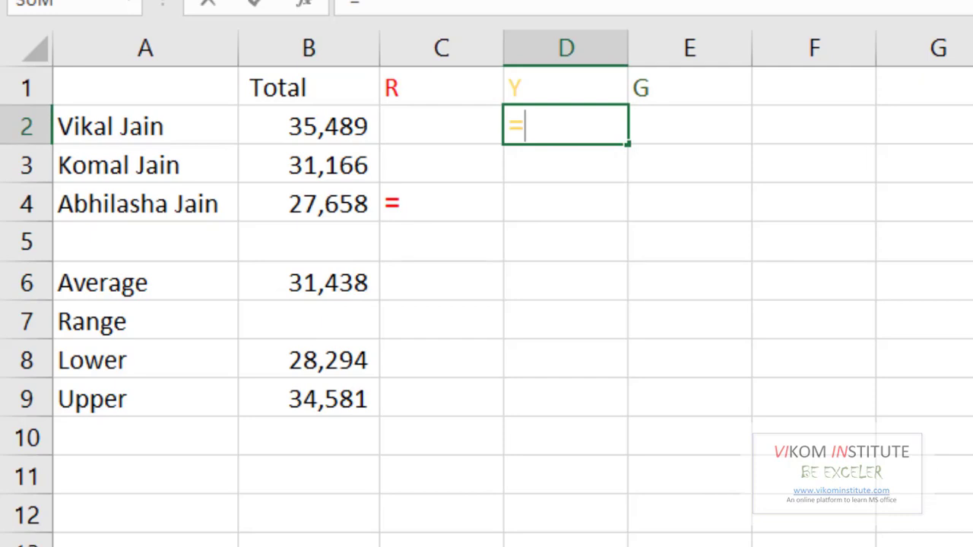
type("IF(")
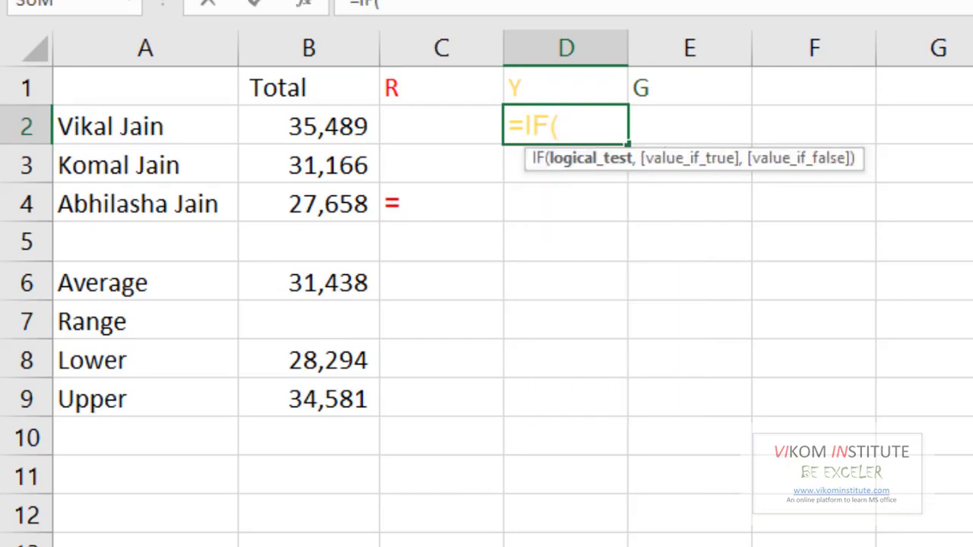
type("an")
key("Tab")
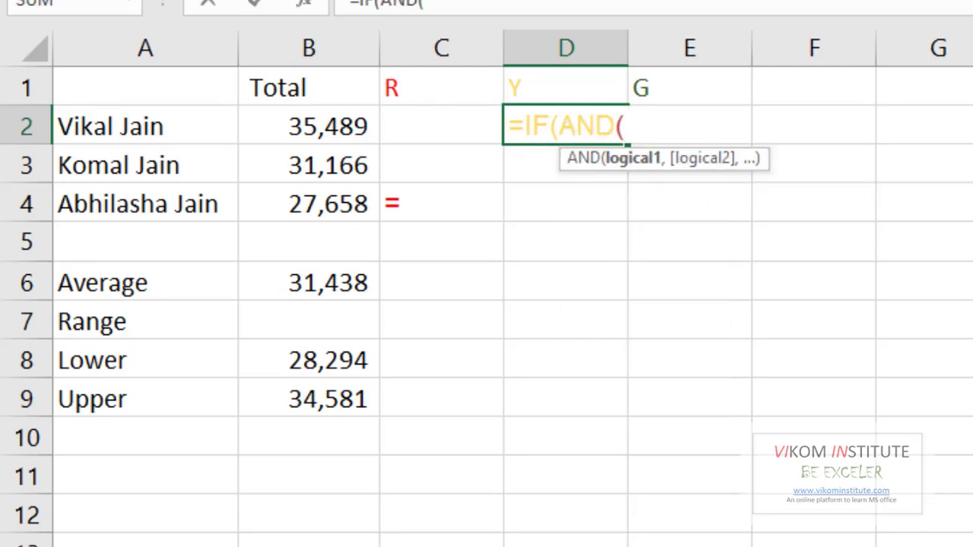
left_click(347, 134)
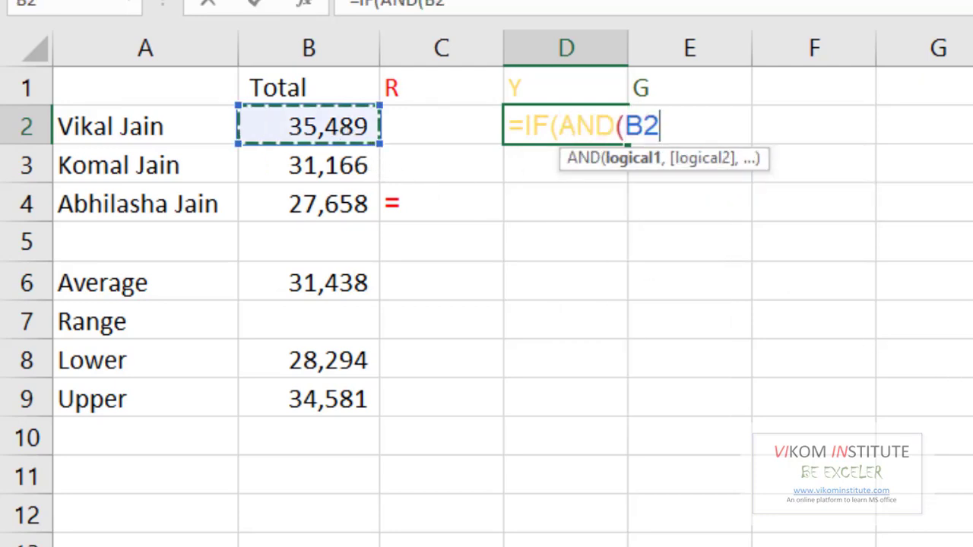
Add the AND conditions B2>B8 and B2<B9 to the D2 formula
type(">")
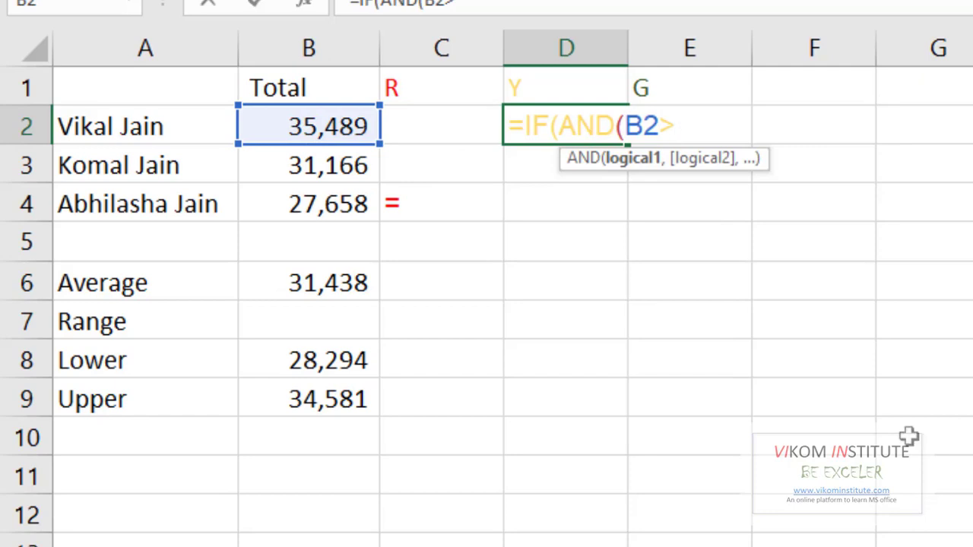
left_click(323, 363)
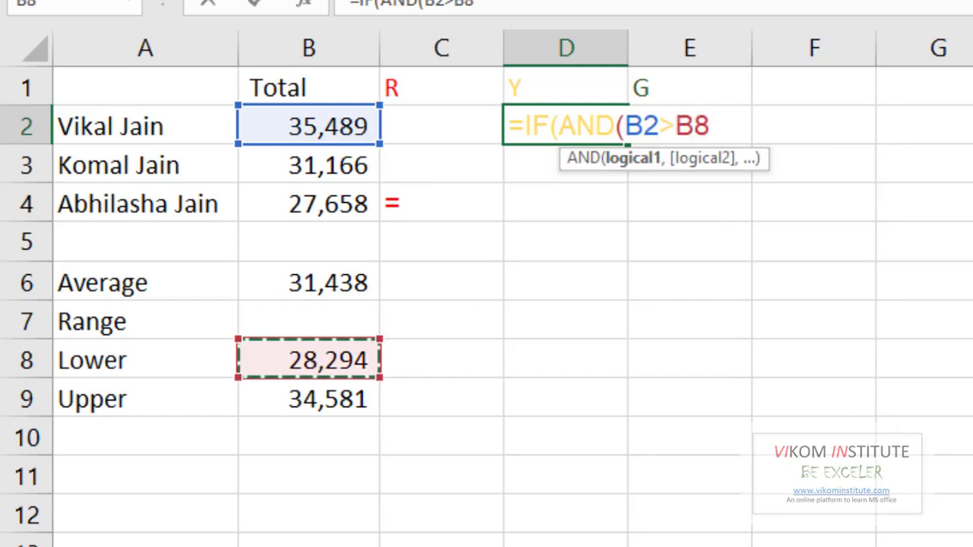
type(",")
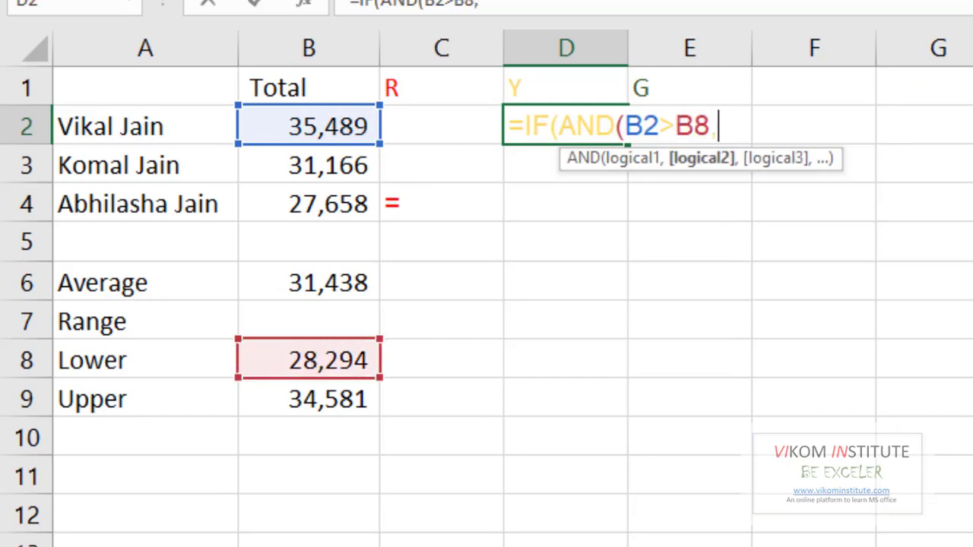
left_click(347, 128)
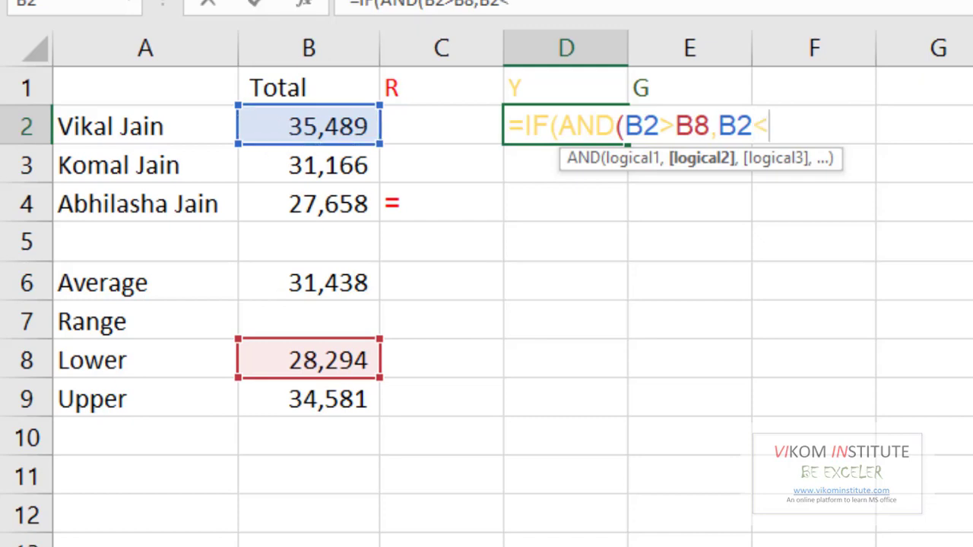
left_click(280, 410)
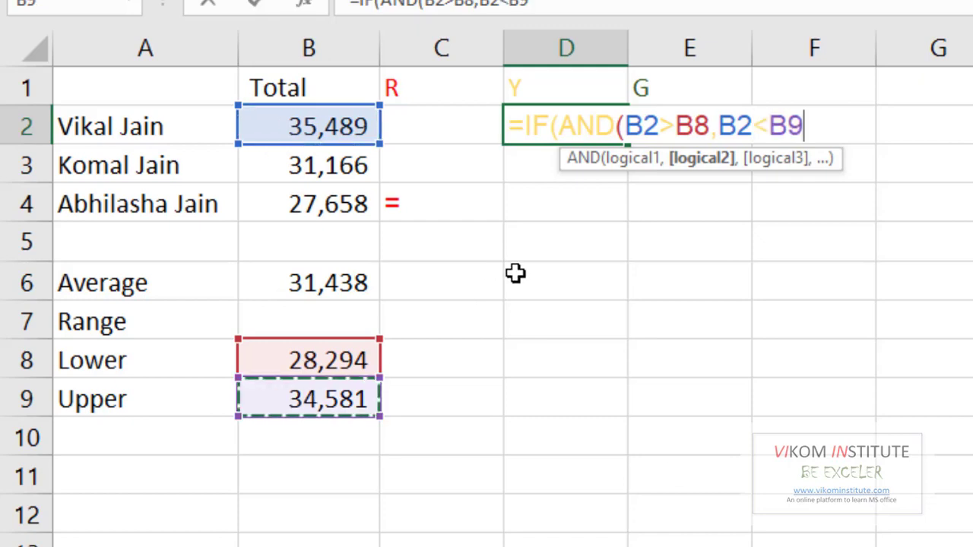
Make the B8 reference in the D2 formula absolute as $B$8
left_click(694, 128)
key("F4")
left_click(828, 128)
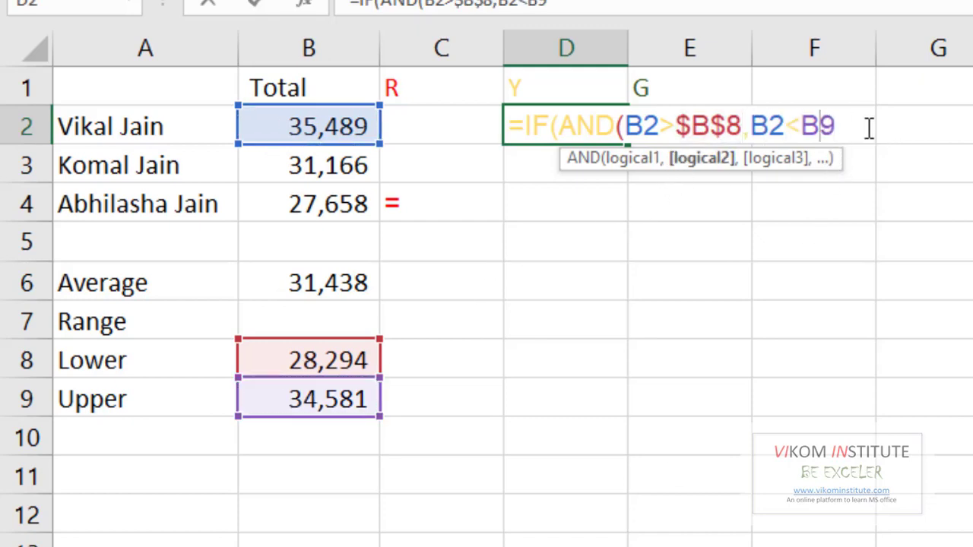
Complete the D2 formula as =IF(AND(B2>$B$8,B2<B9),"=","") and enter it
left_click(869, 128)
type(")")
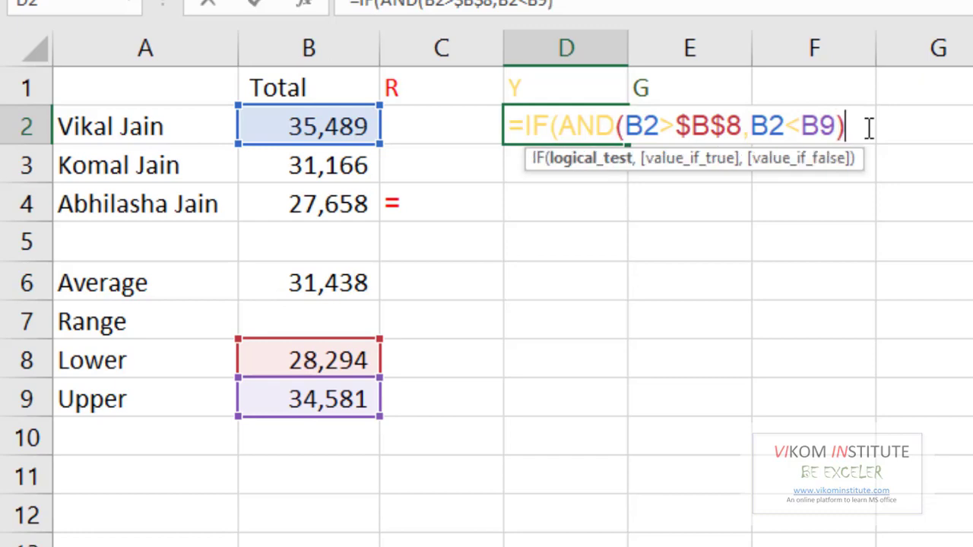
type(",\"=")
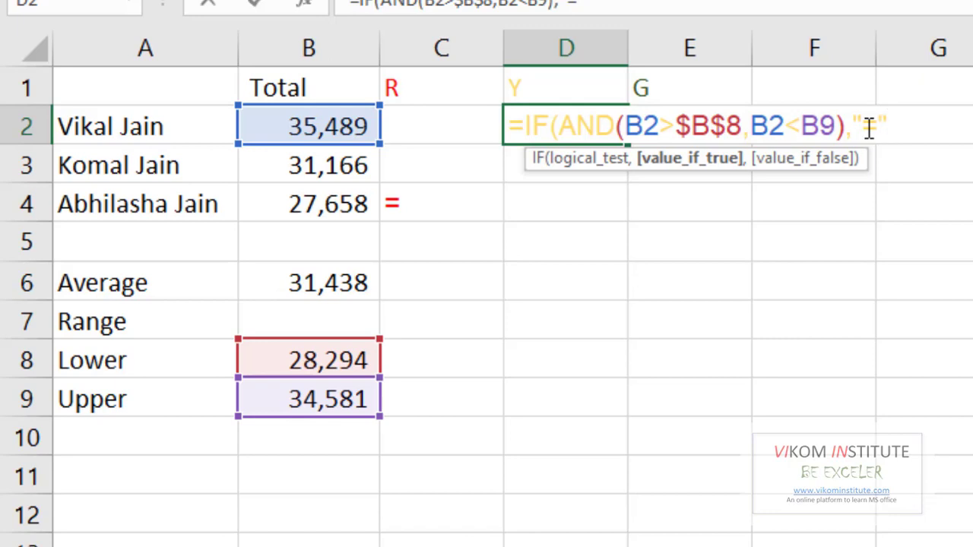
type("\",")
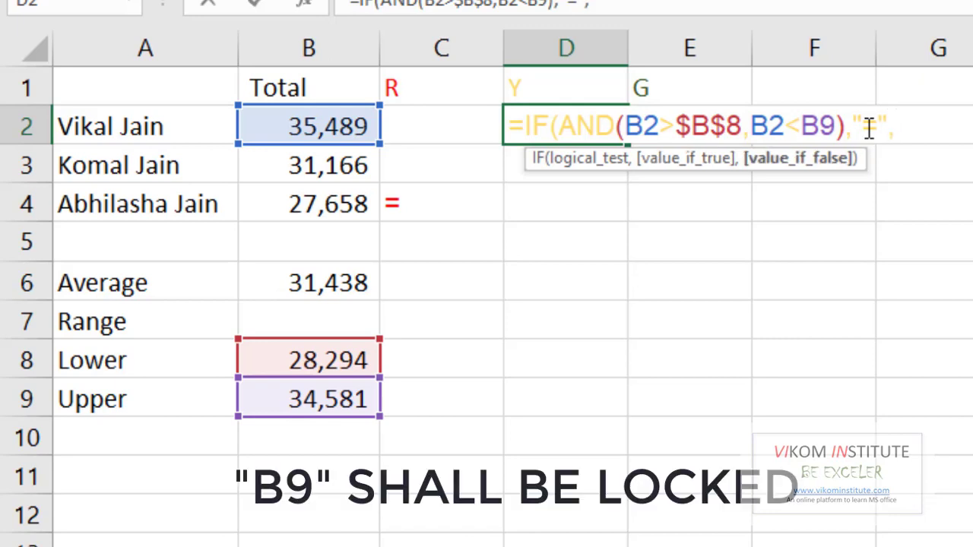
type("\"\")")
key("Return")
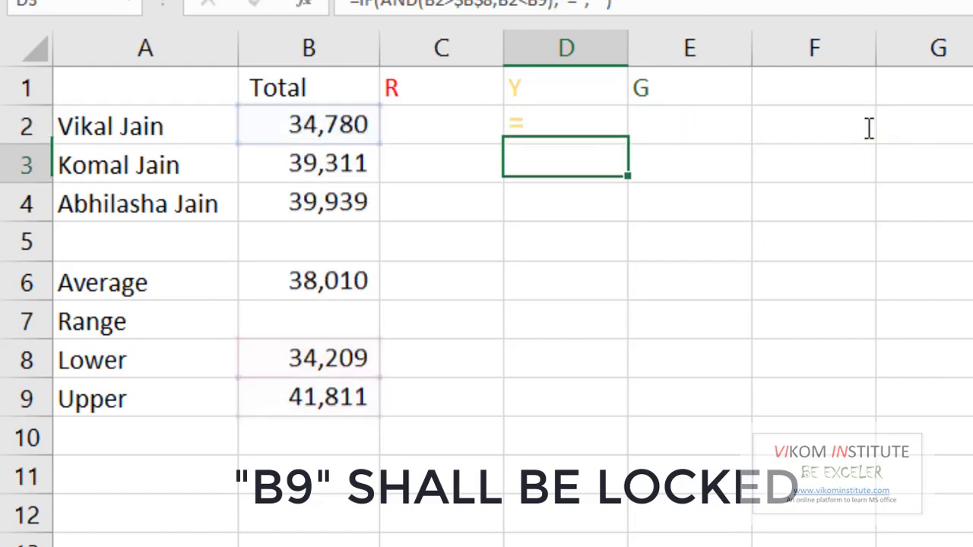
Fill the D2 formula down to D4
left_click(610, 122)
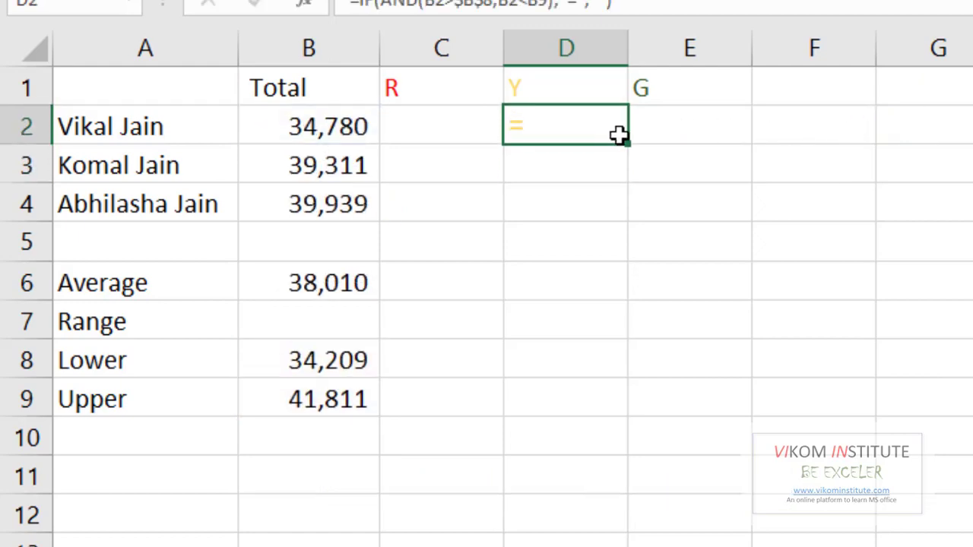
left_click_drag(628, 146, 625, 219)
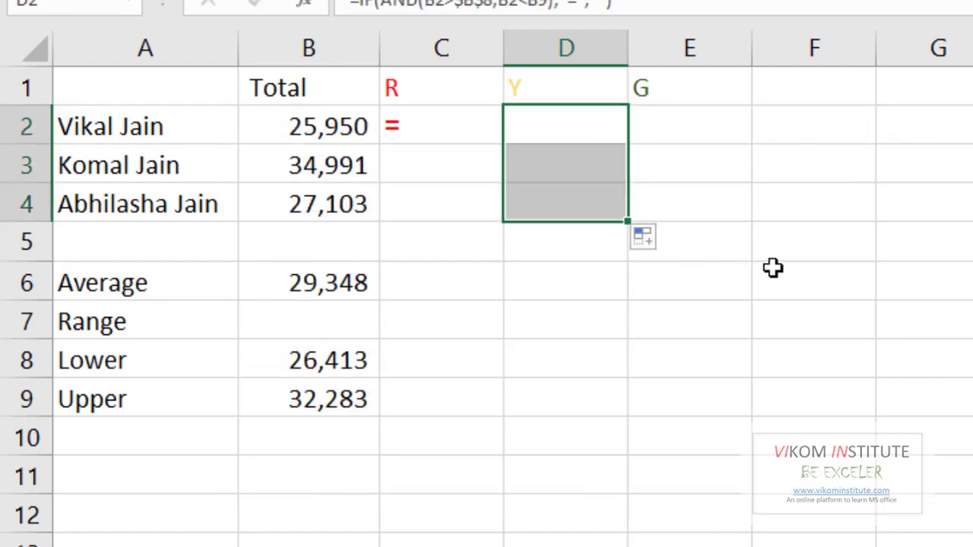
Begin an IF formula in E2 testing whether B2 is greater than the absolute reference $B$9
left_click(722, 134)
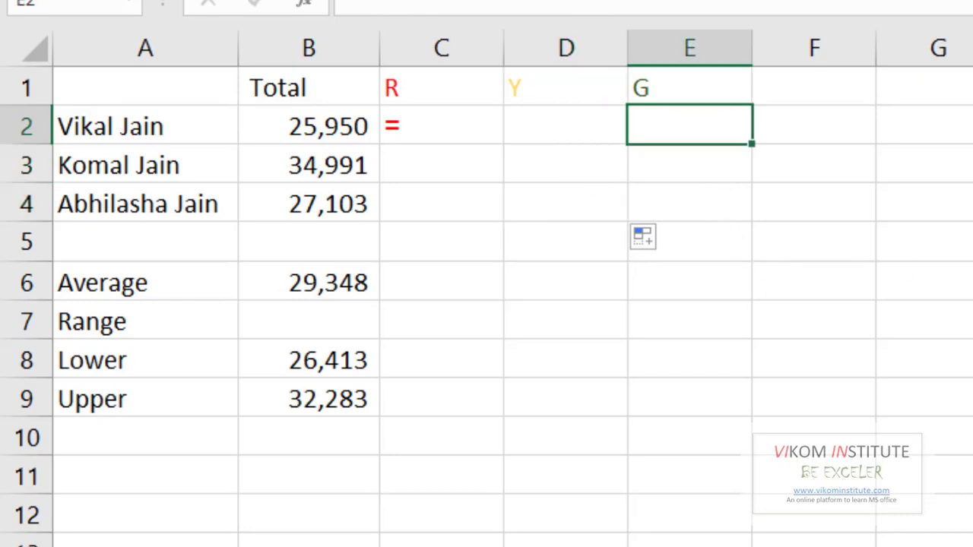
type("=if")
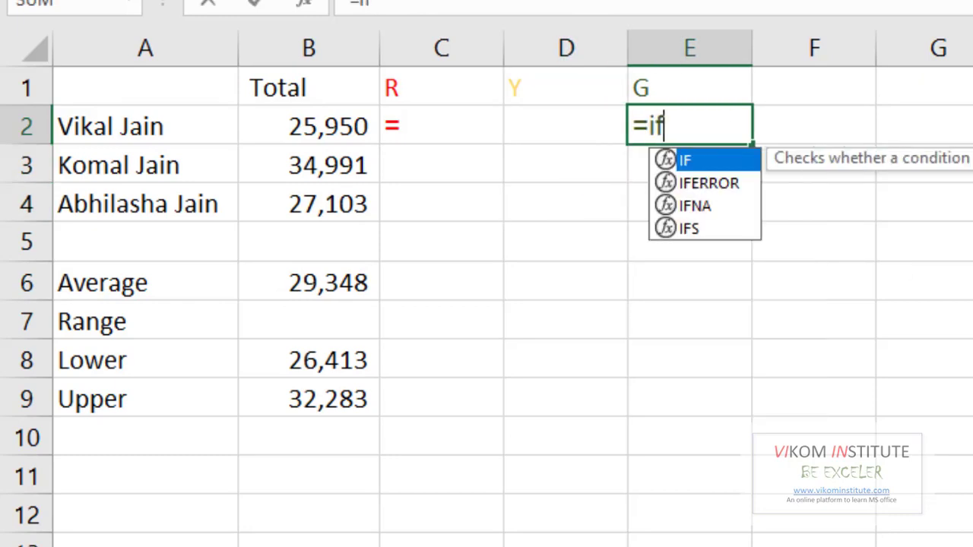
key("Tab")
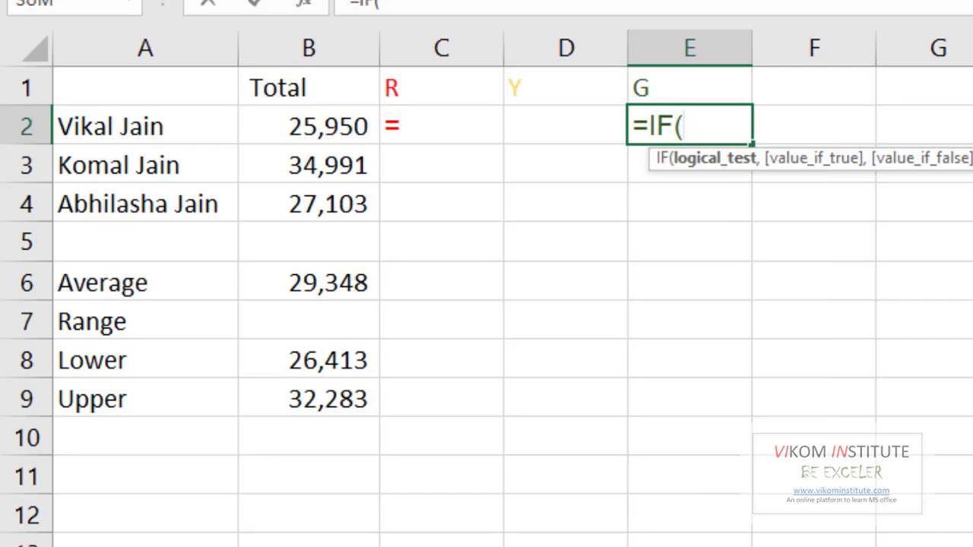
left_click(289, 132)
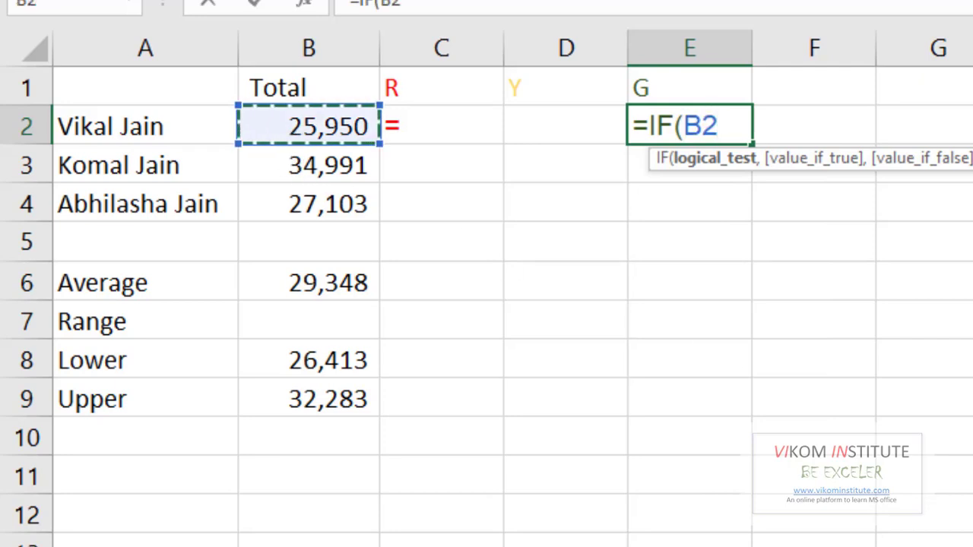
type(">")
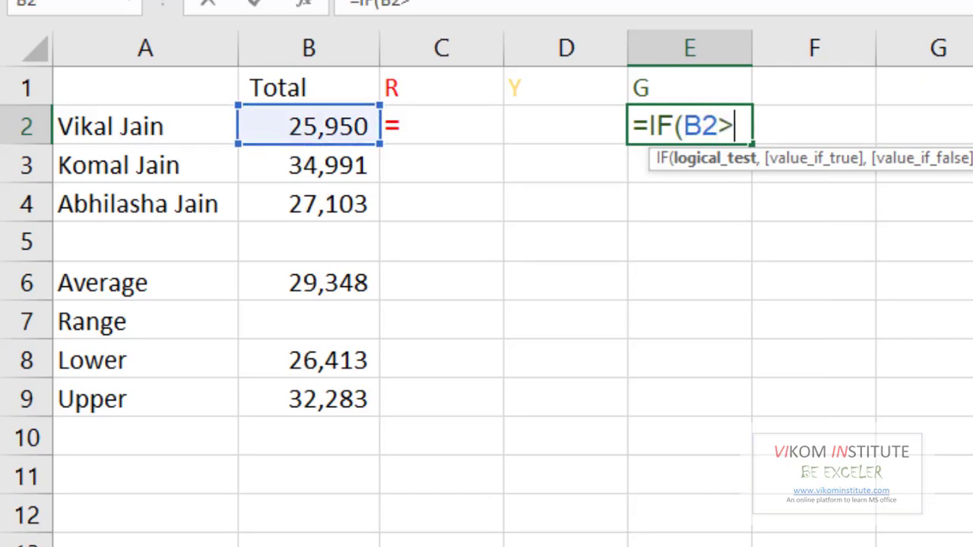
left_click(352, 403)
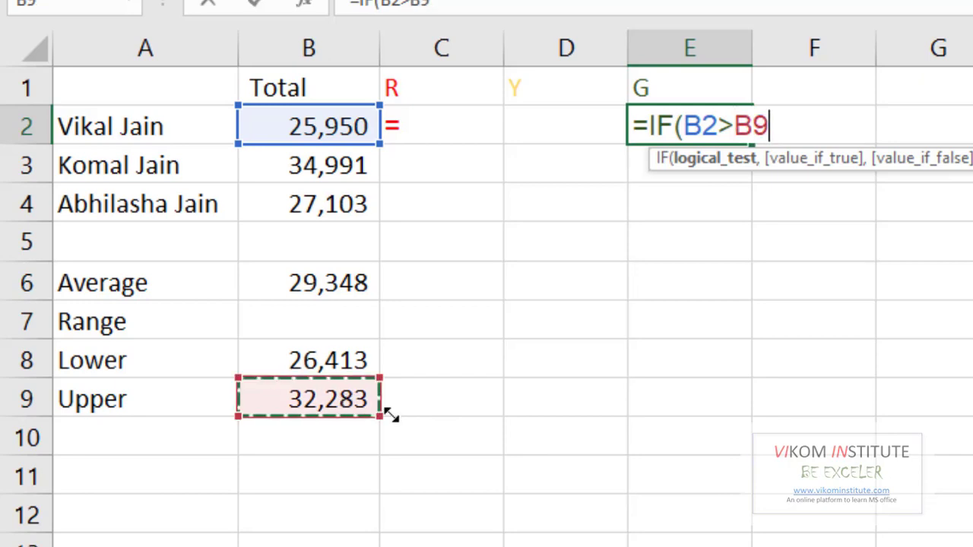
key("F4")
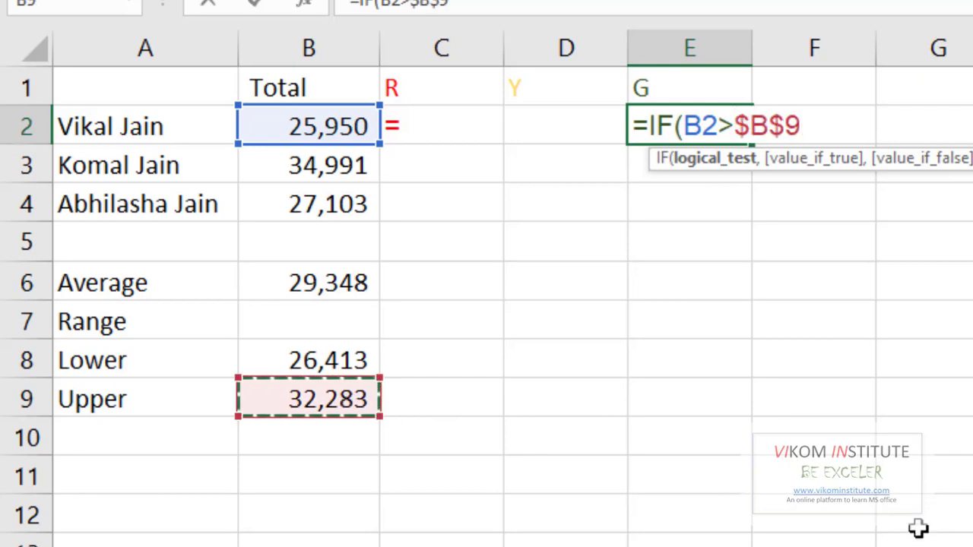
Complete the E2 formula as =IF(B2>$B$9,"=","") and enter it
type(",\"=\"")
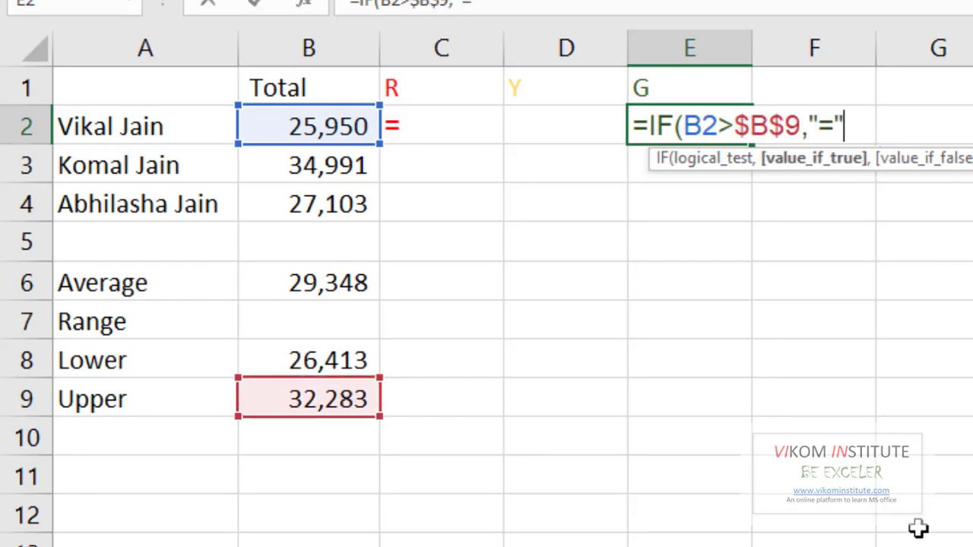
type(",\"\"")
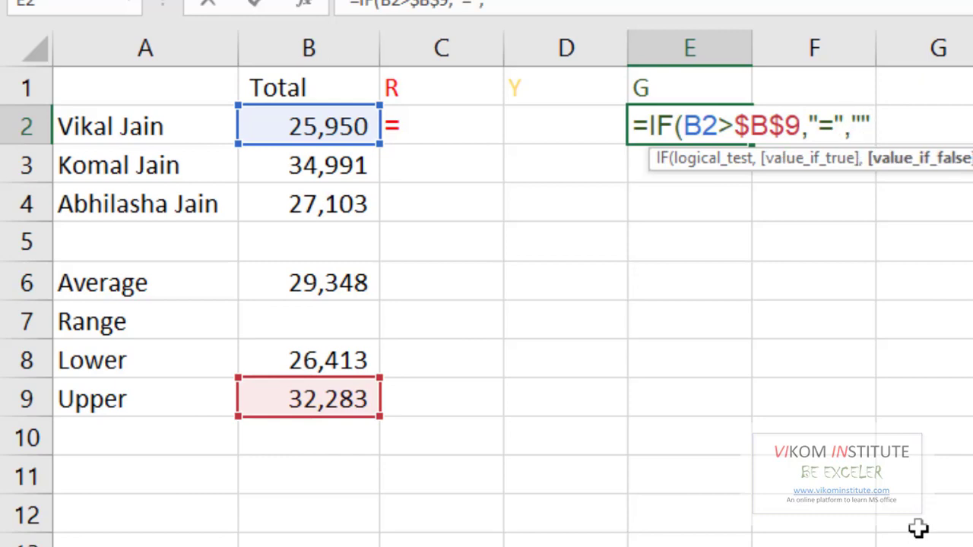
type(")")
key("Return")
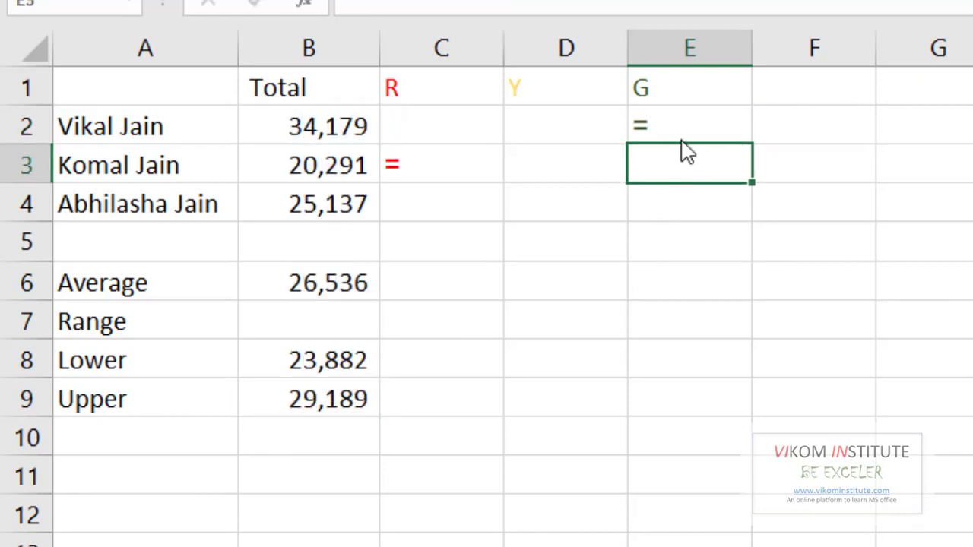
Fill the E2 formula down to E4
left_click(705, 124)
left_click_drag(752, 148, 752, 216)
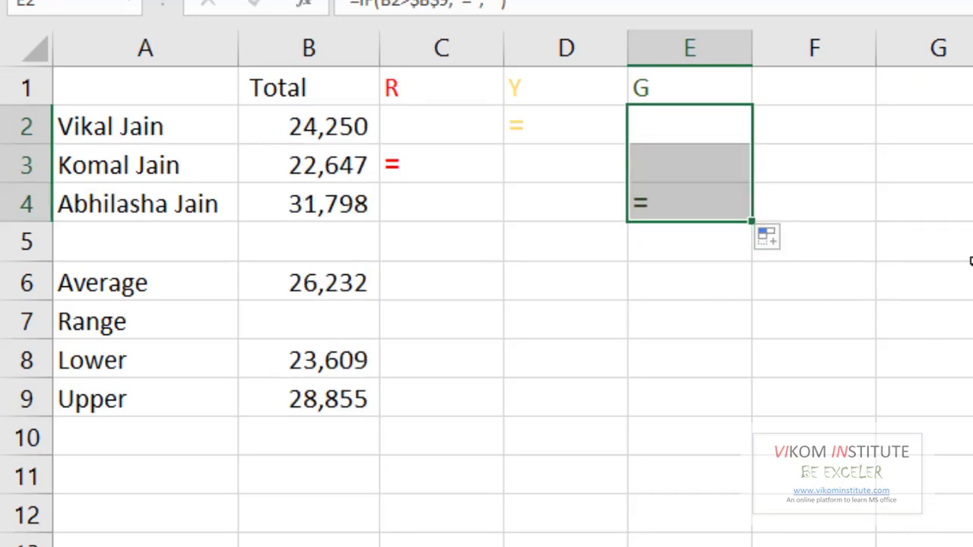
Set the font of the flag cells C2:E4 to Webdings so the = signs show as dots
left_click(343, 126)
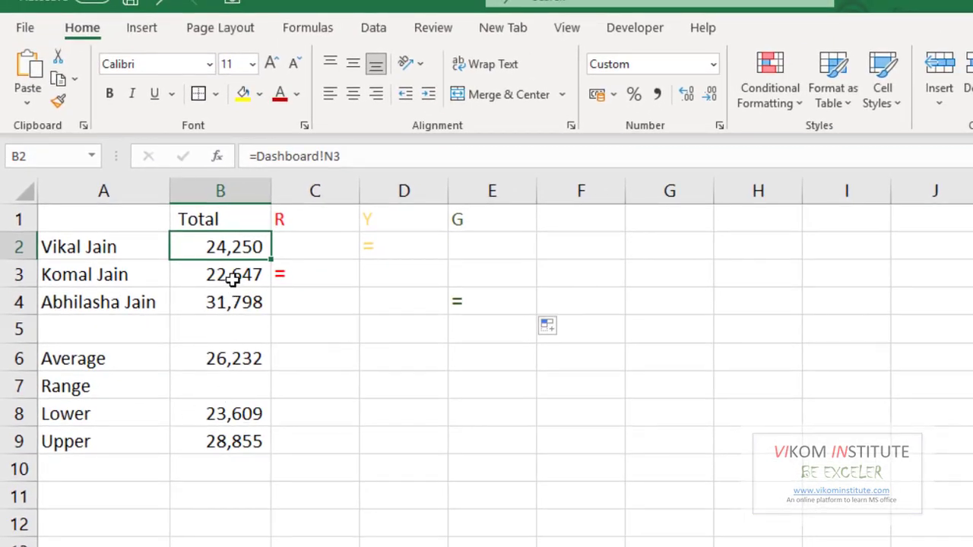
left_click(275, 227)
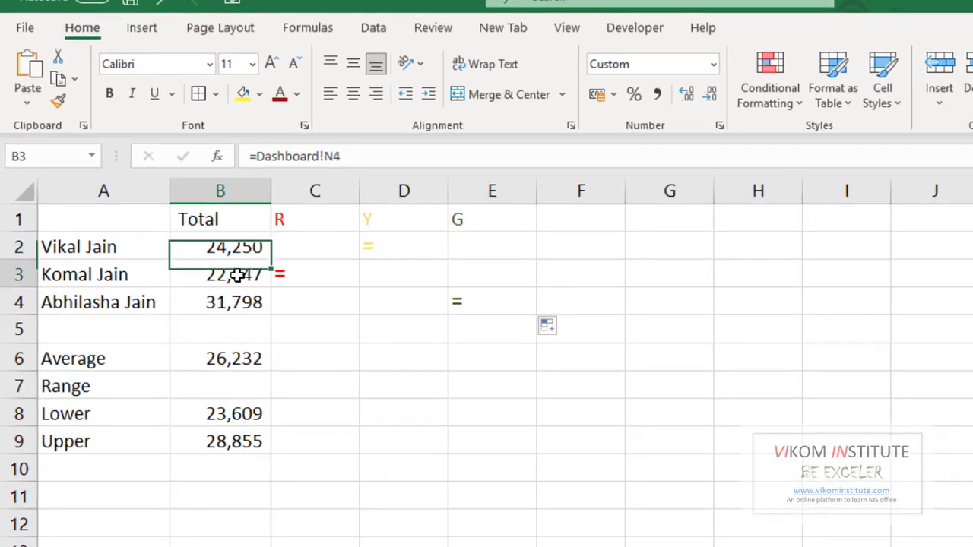
left_click(308, 246)
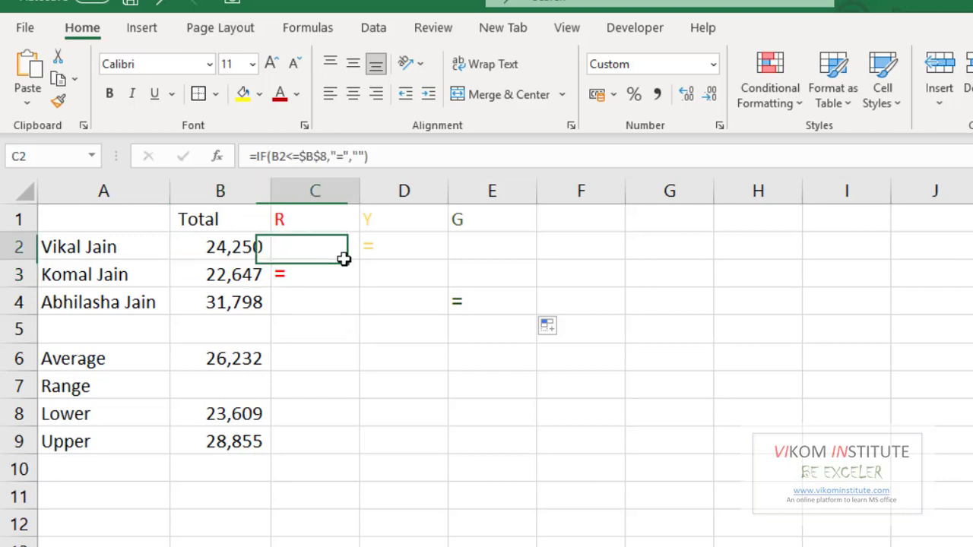
left_click_drag(344, 259, 454, 304)
left_click(171, 67)
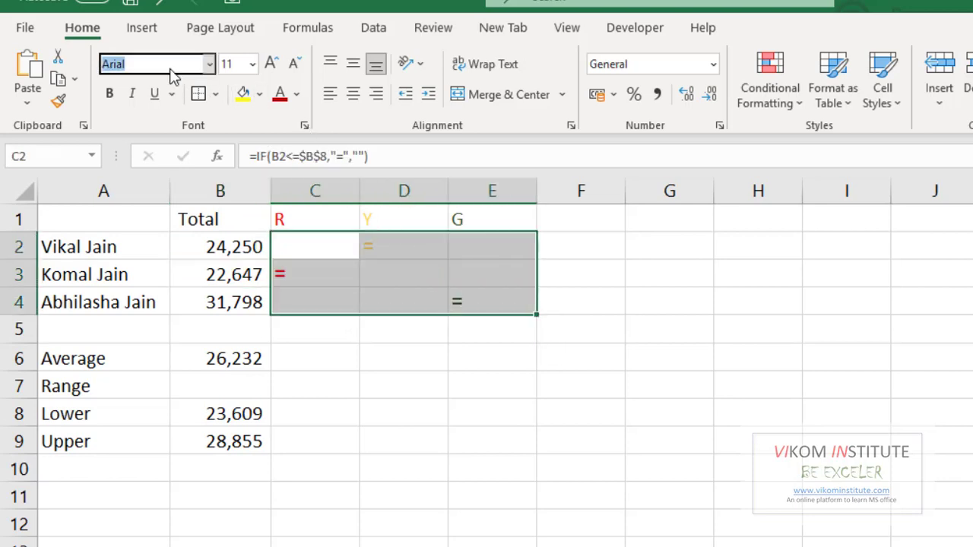
type("Webdings")
key("Return")
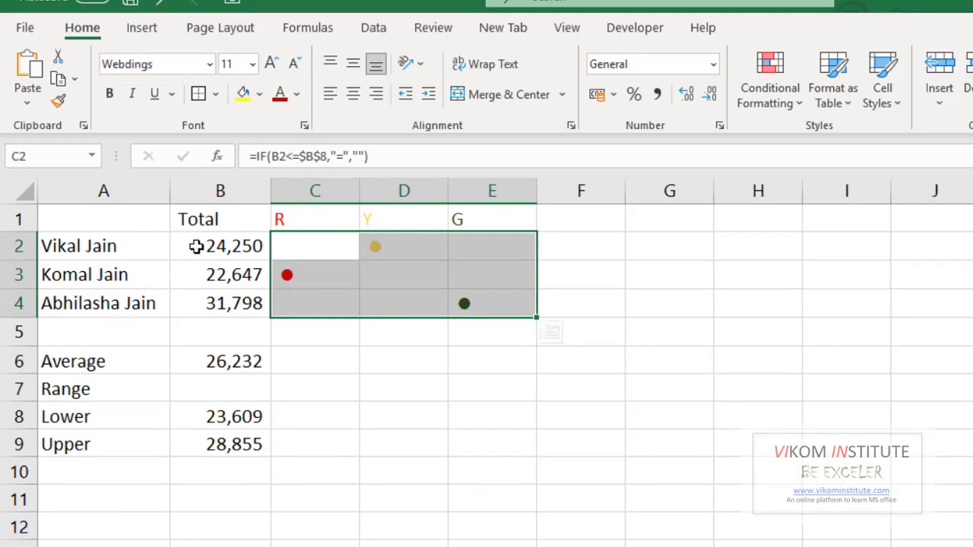
Examine the Quick Access Toolbar customization options showing where the Camera command comes from under All Commands
left_click(644, 415)
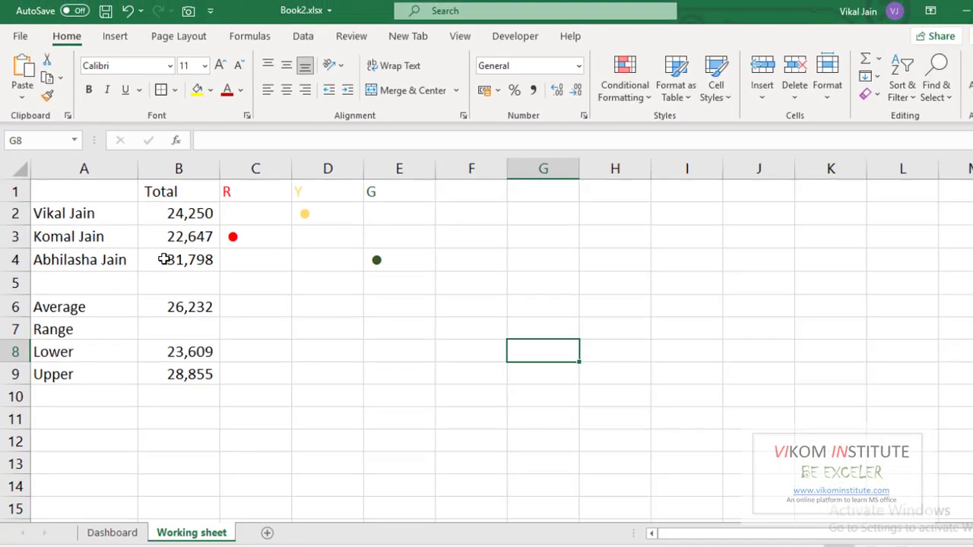
right_click(183, 20)
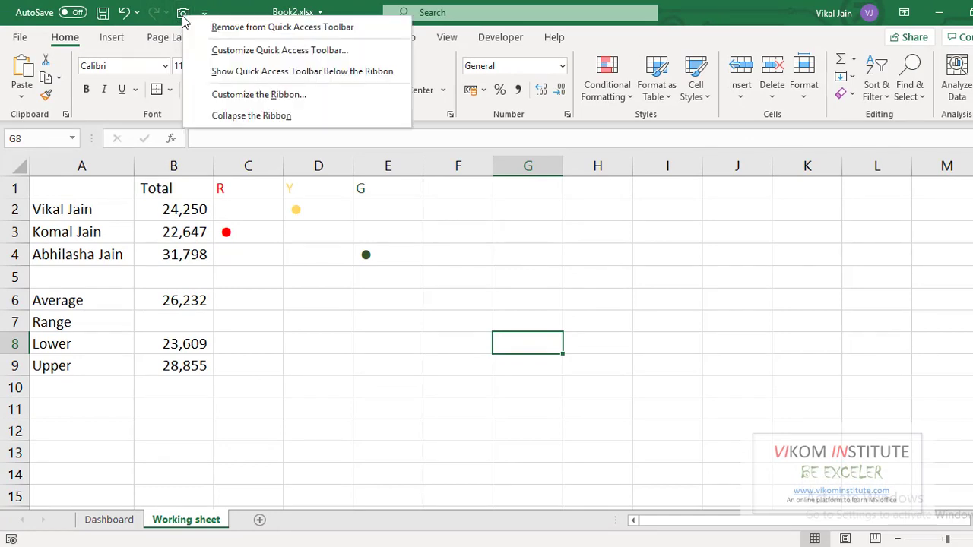
left_click(224, 96)
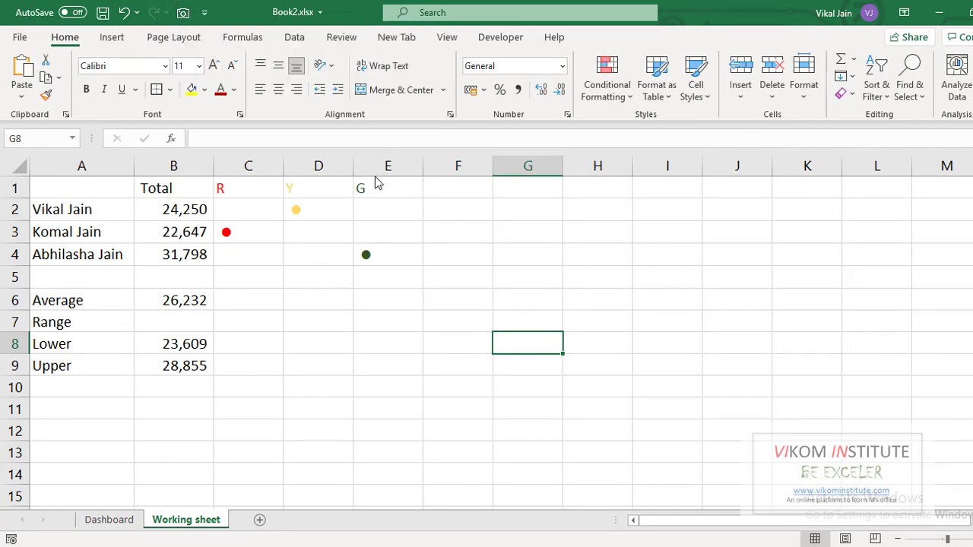
left_click(388, 104)
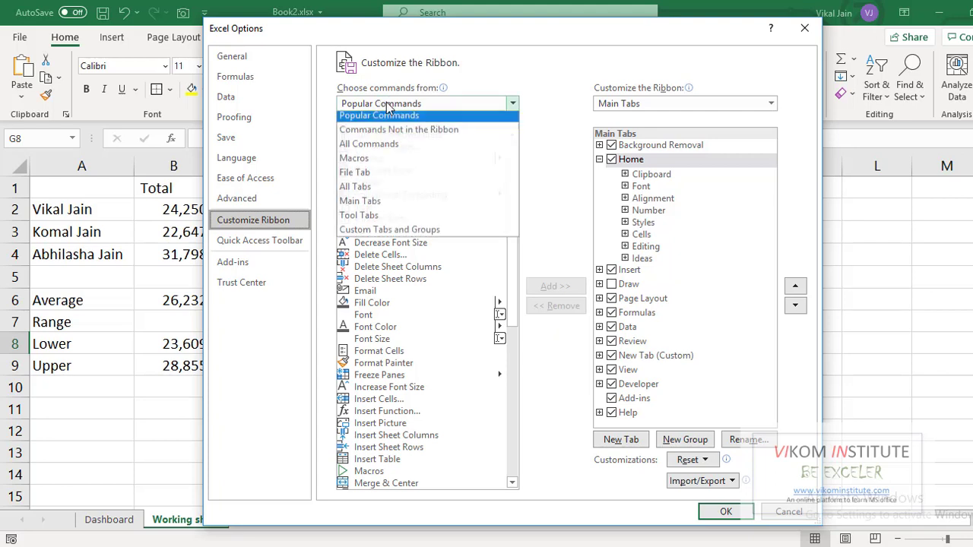
left_click(376, 152)
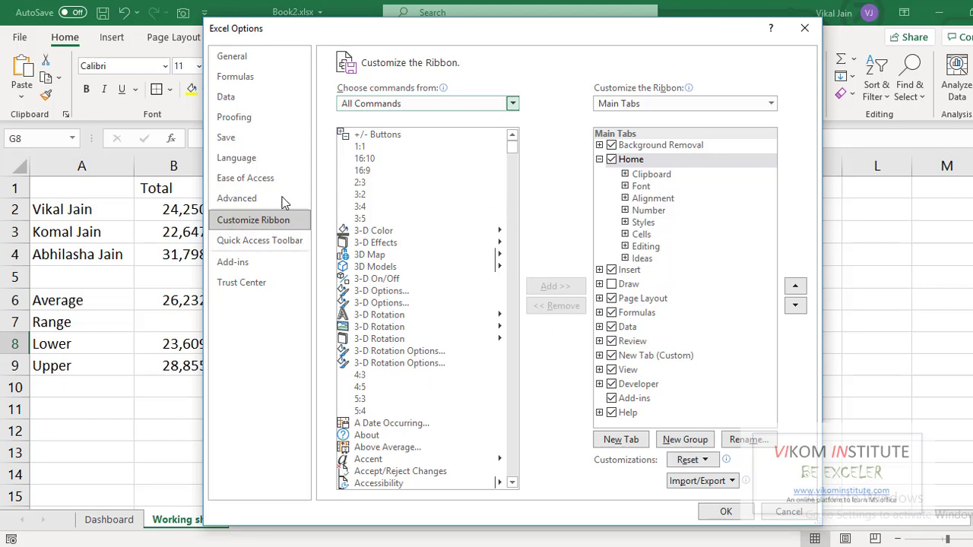
left_click(273, 246)
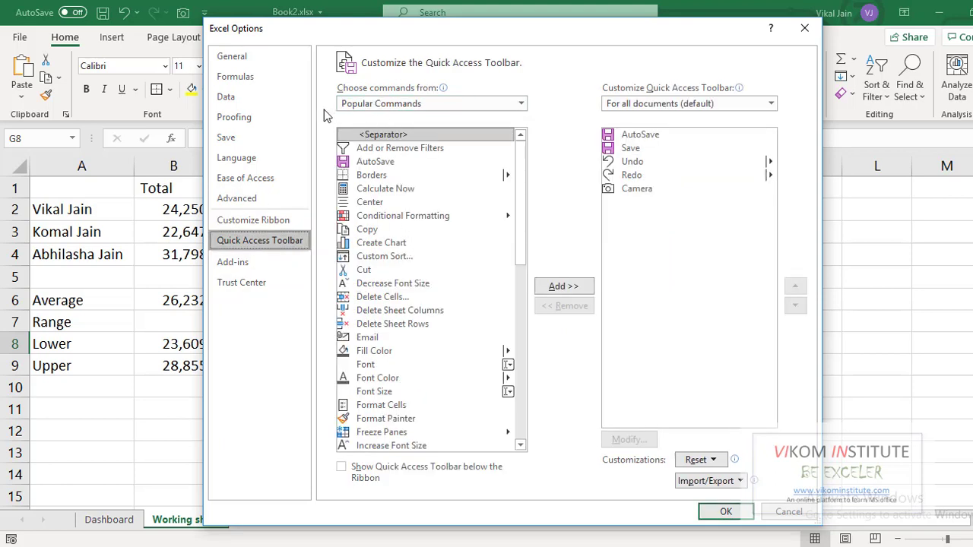
left_click(385, 110)
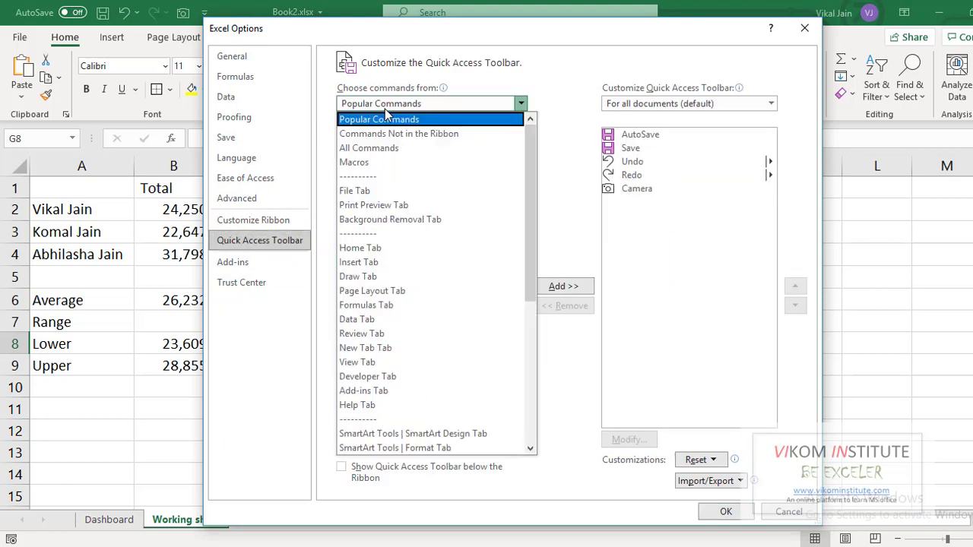
left_click(381, 149)
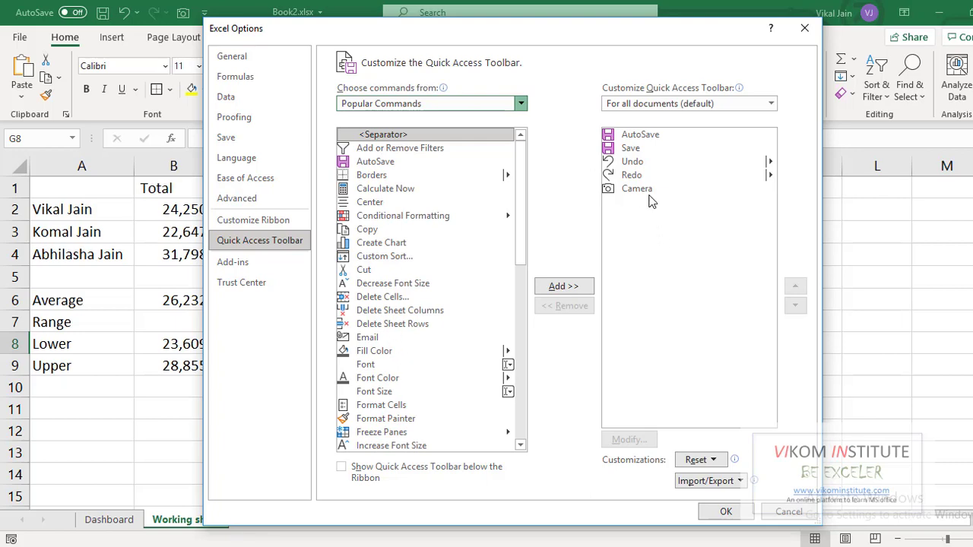
left_click(790, 515)
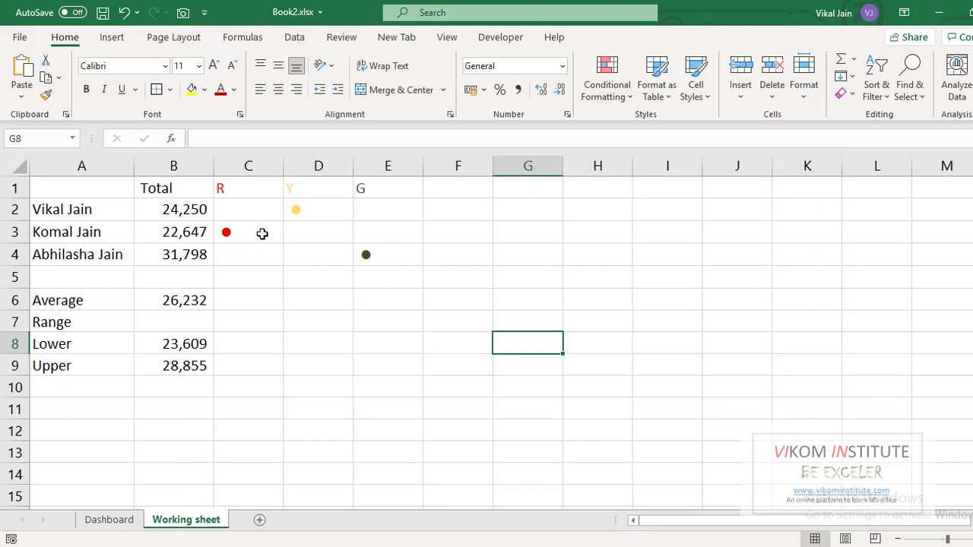
Take a Camera picture of cell C3 and place it, resized, over the top lamp of the first traffic light on Dashboard
left_click(261, 233)
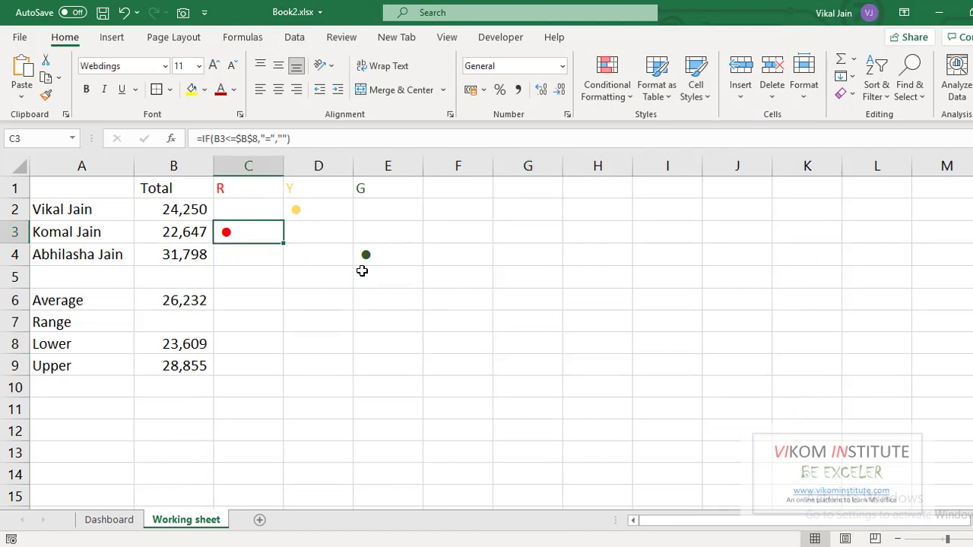
left_click(183, 13)
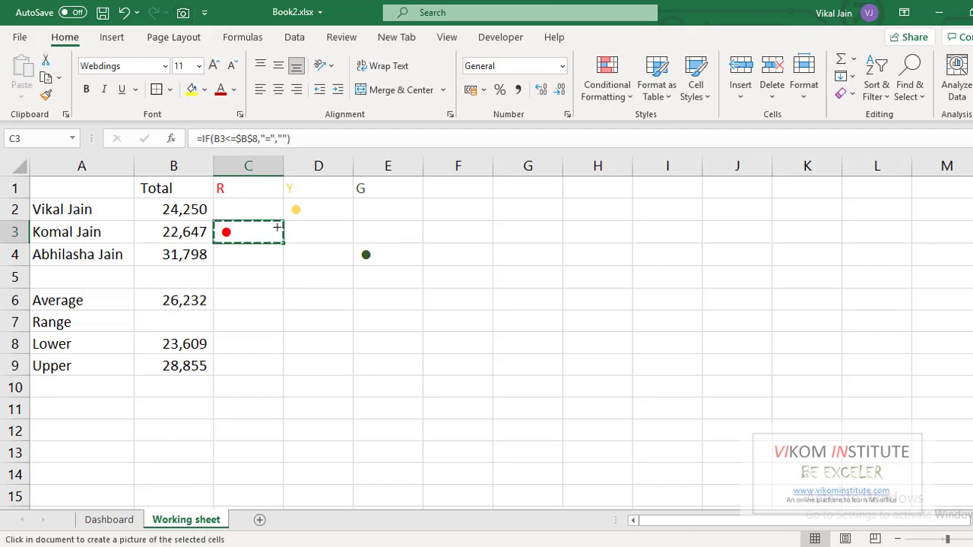
left_click(118, 527)
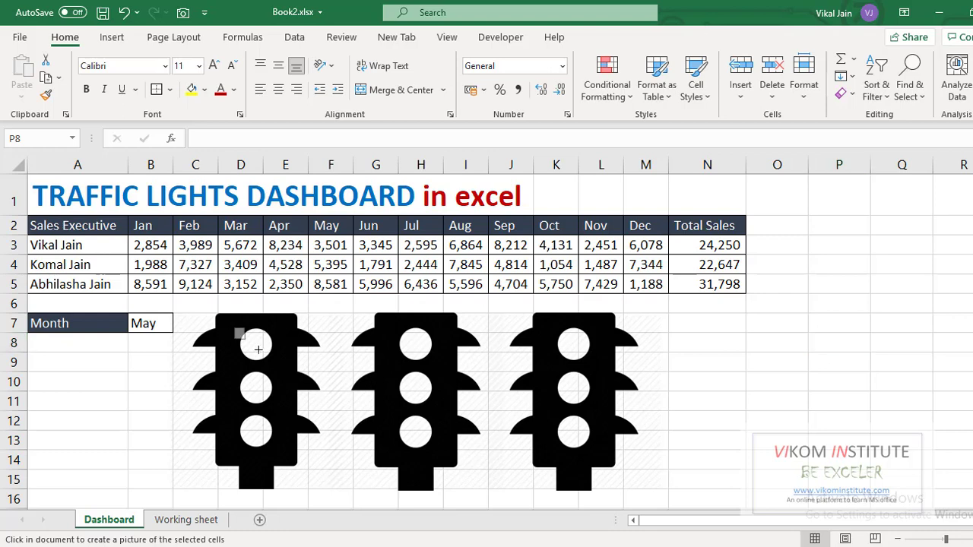
left_click(232, 326)
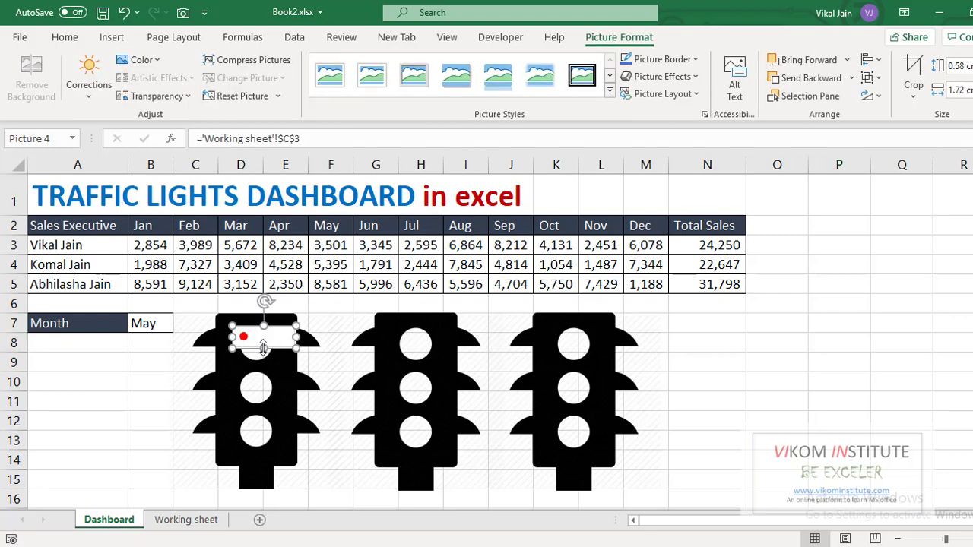
left_click_drag(264, 349, 324, 357)
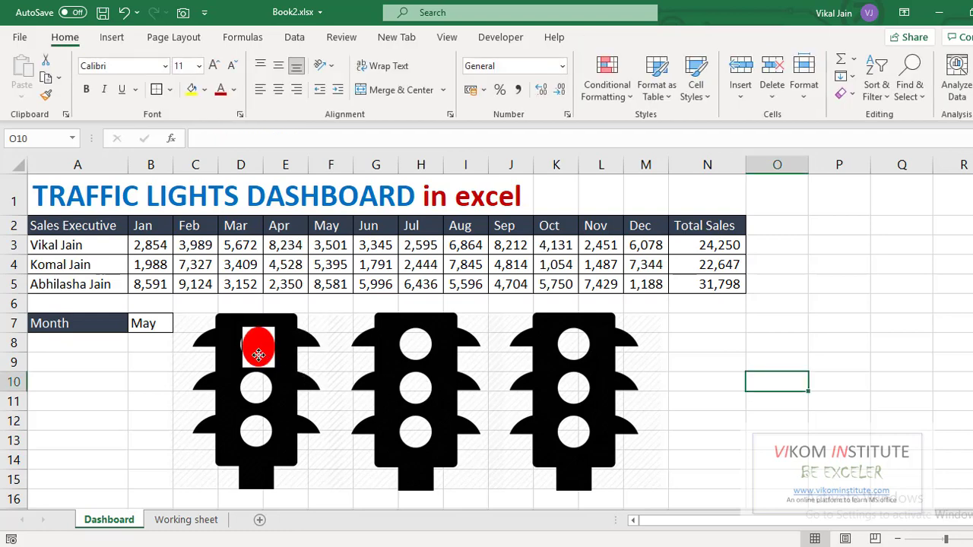
Duplicate the lamp picture into all three lamp positions of each of the three traffic lights
left_click(265, 354)
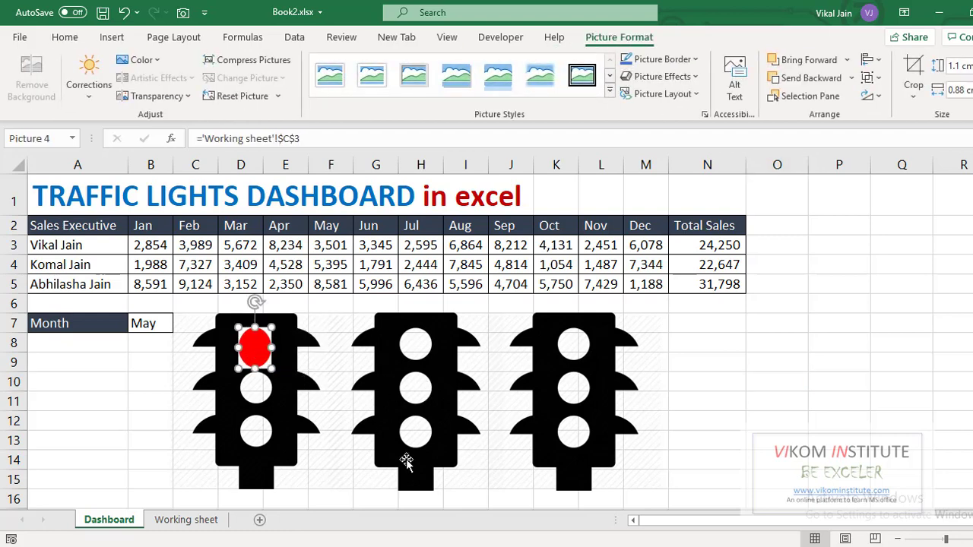
left_click_drag(256, 348, 578, 348)
key("ctrl+d")
key("ctrl+d")
key("ctrl+d")
key("ctrl+d")
key("ctrl+d")
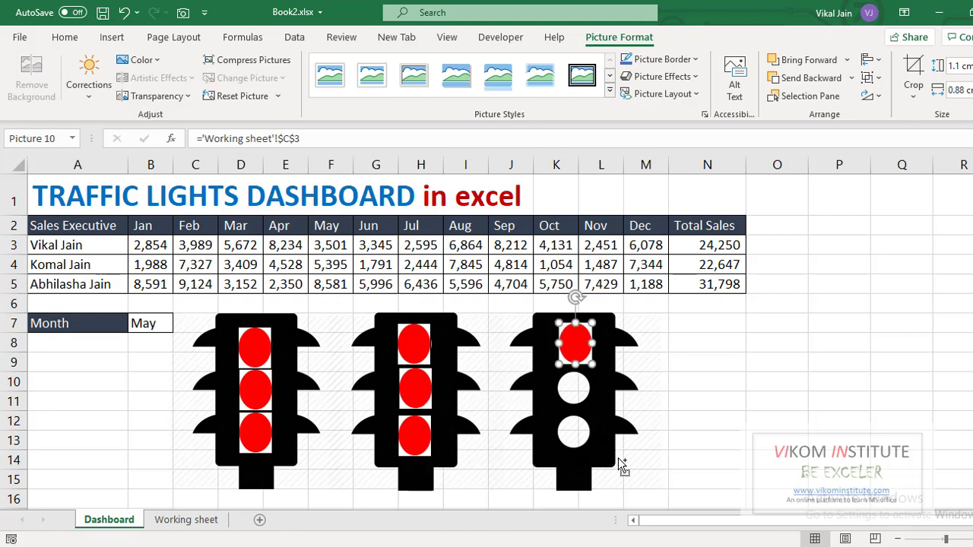
key("ctrl+d")
left_click_drag(591, 372, 575, 434)
key("ctrl+d")
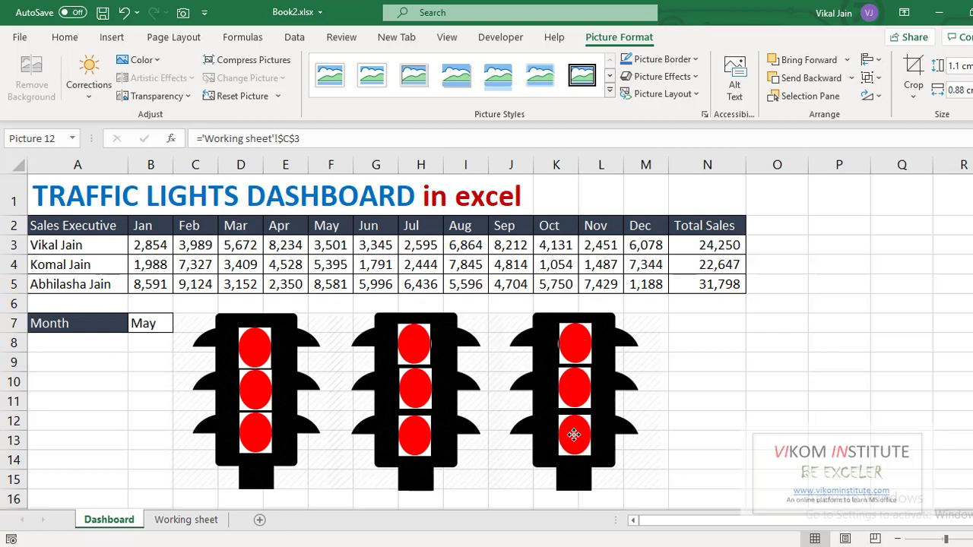
Relink the first light's top lamp picture to cell C2 of the Working sheet
left_click(699, 424)
left_click(254, 349)
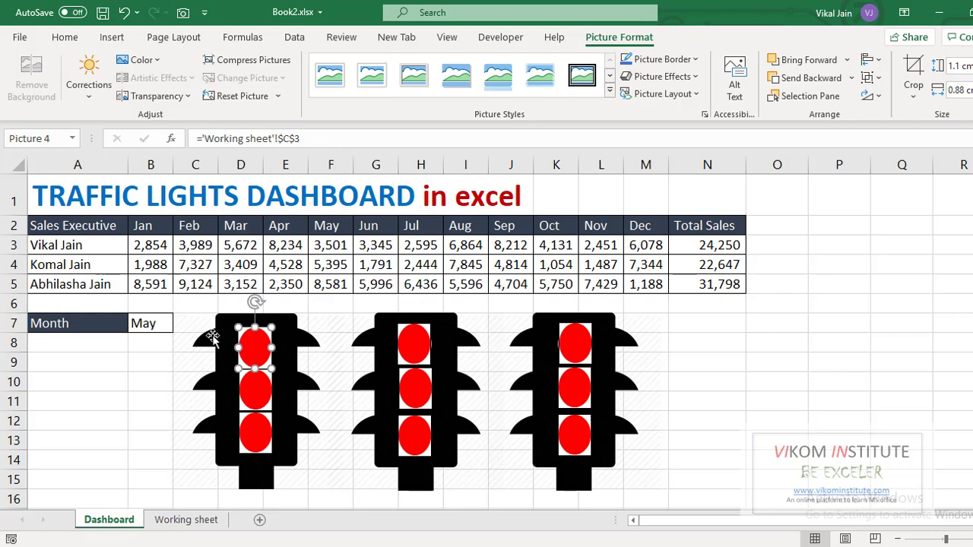
left_click(186, 520)
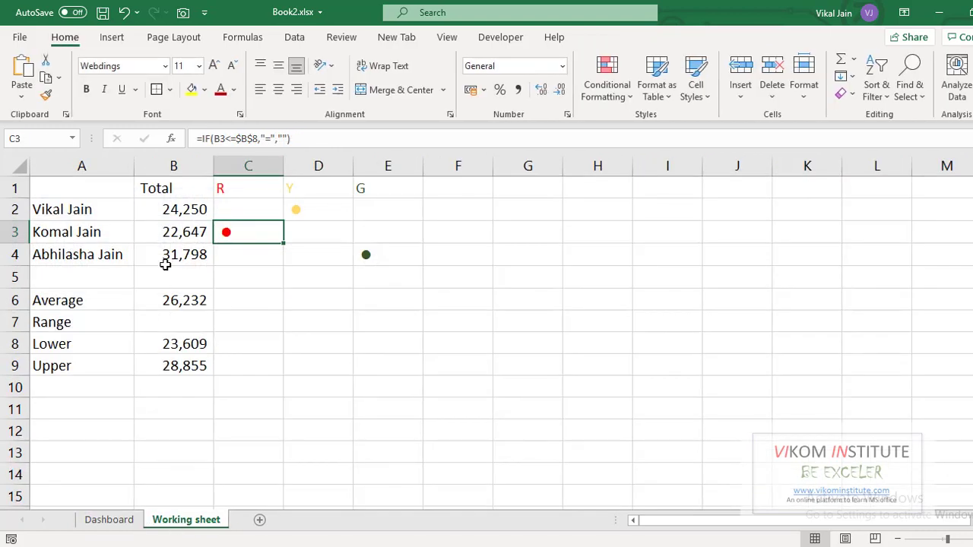
left_click(247, 208)
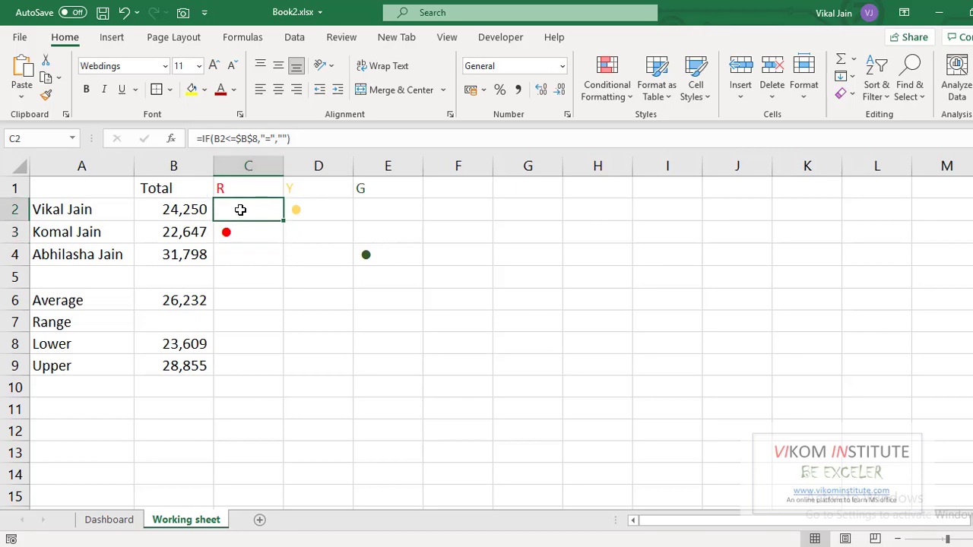
left_click(108, 520)
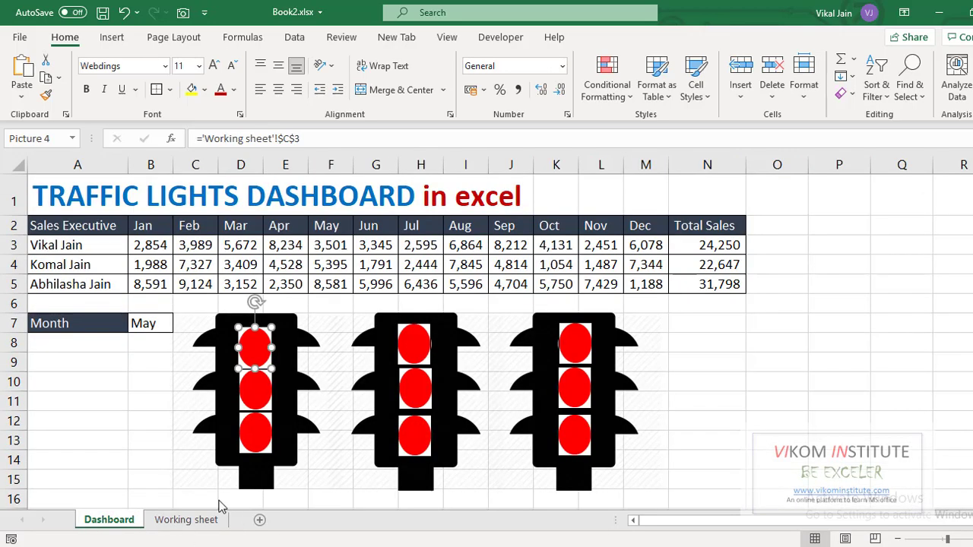
left_click(301, 139)
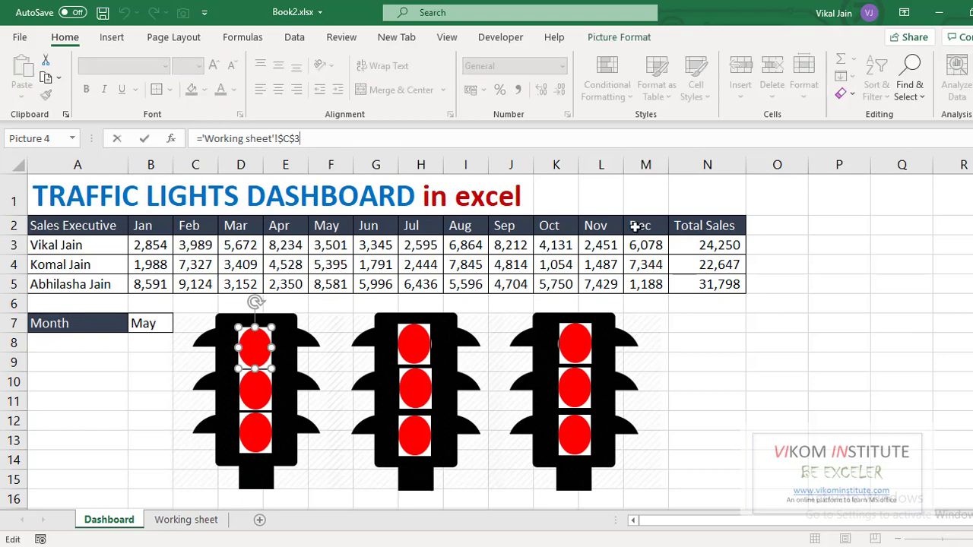
left_click(684, 380)
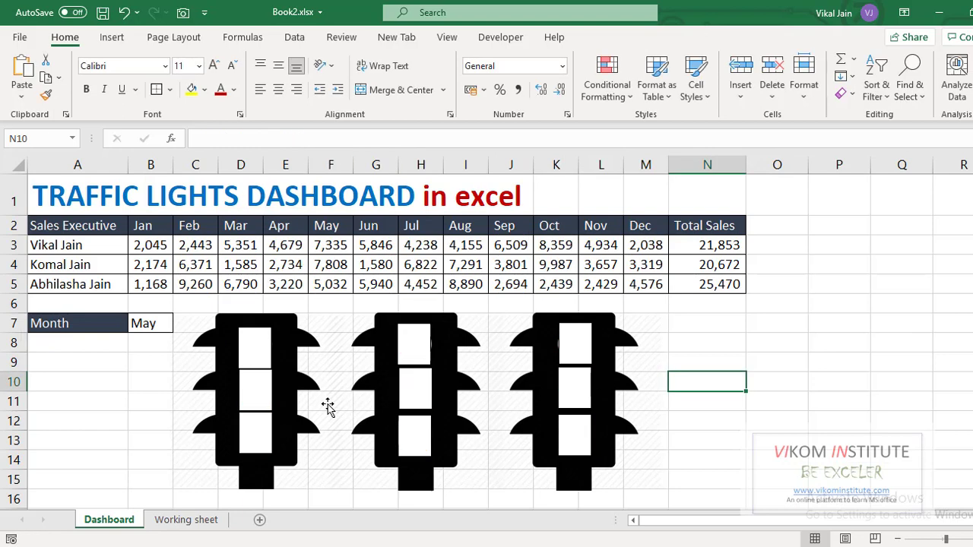
Link the first light's middle and bottom lamp pictures to cells D2 and E2 of the Working sheet
left_click(256, 390)
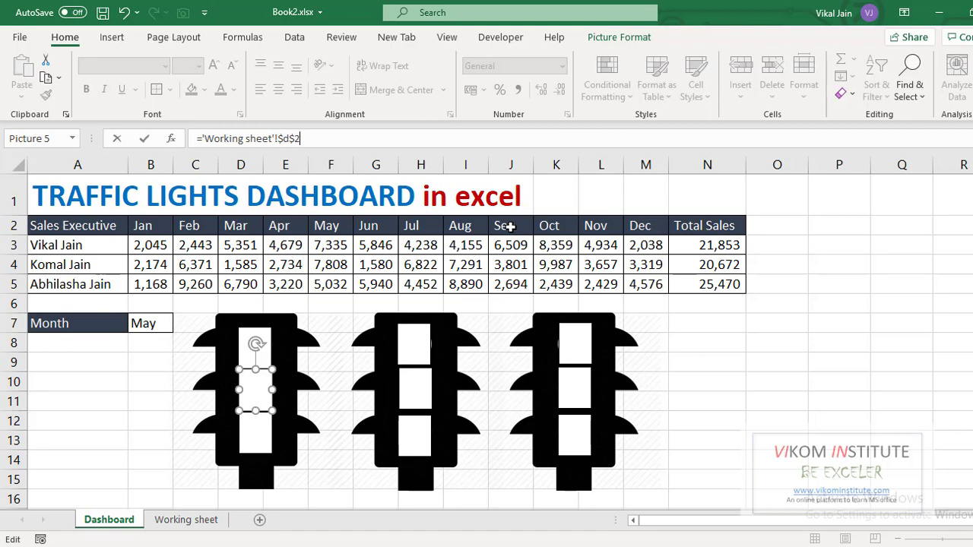
key("Return")
left_click(245, 428)
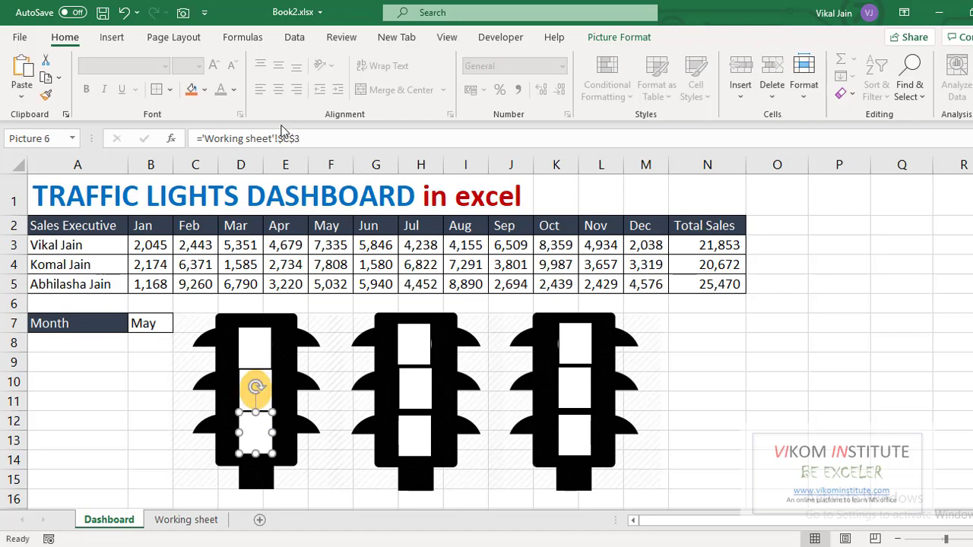
left_click(283, 137)
key("Delete")
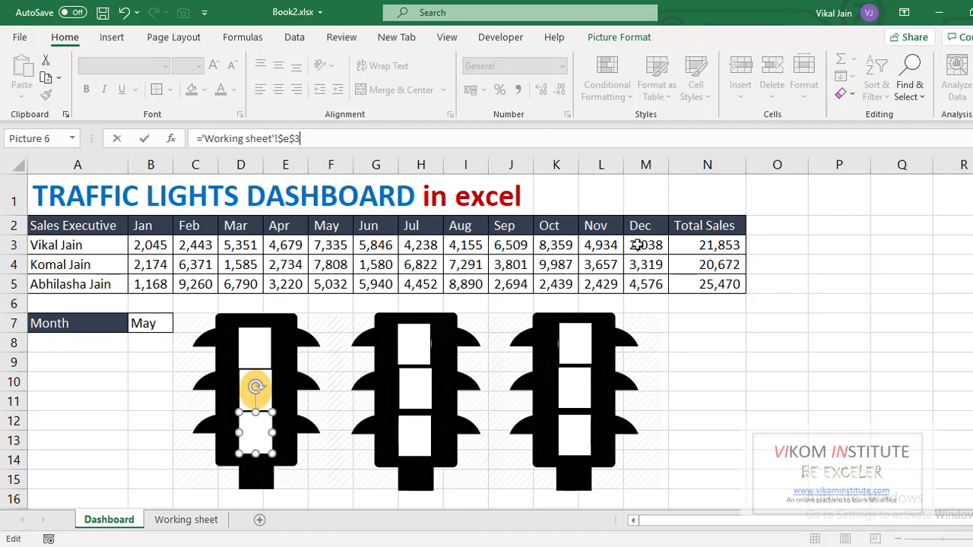
type("e2")
key("Return")
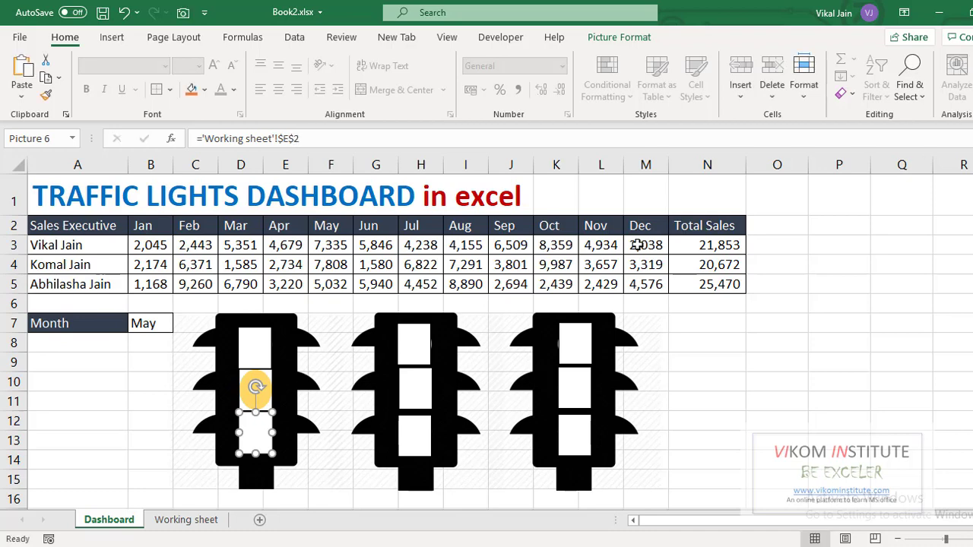
Recalculate the workbook and inspect the second light's middle lamp picture link
left_click(690, 382)
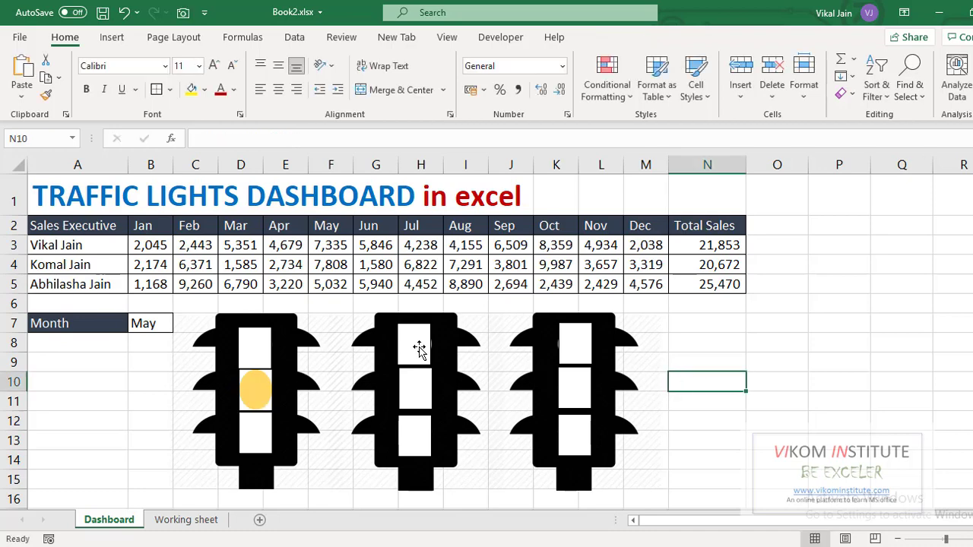
key("F9")
left_click(422, 391)
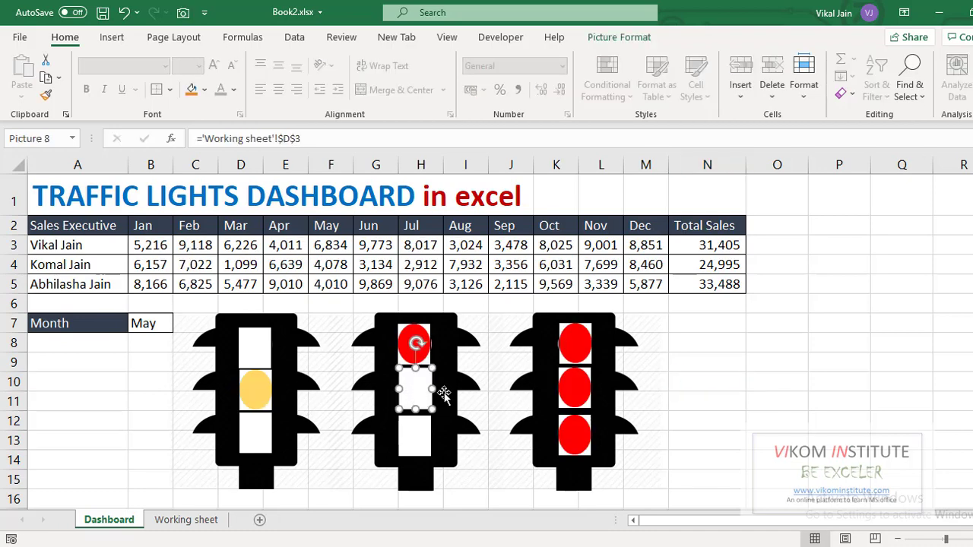
Link the third light's top lamp picture to cell C4 of the Working sheet
left_click(577, 350)
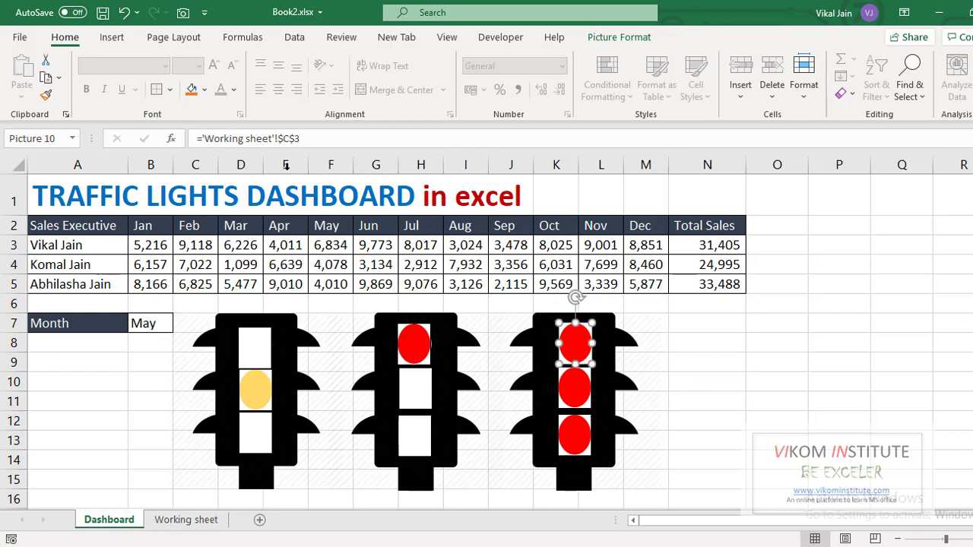
left_click(315, 141)
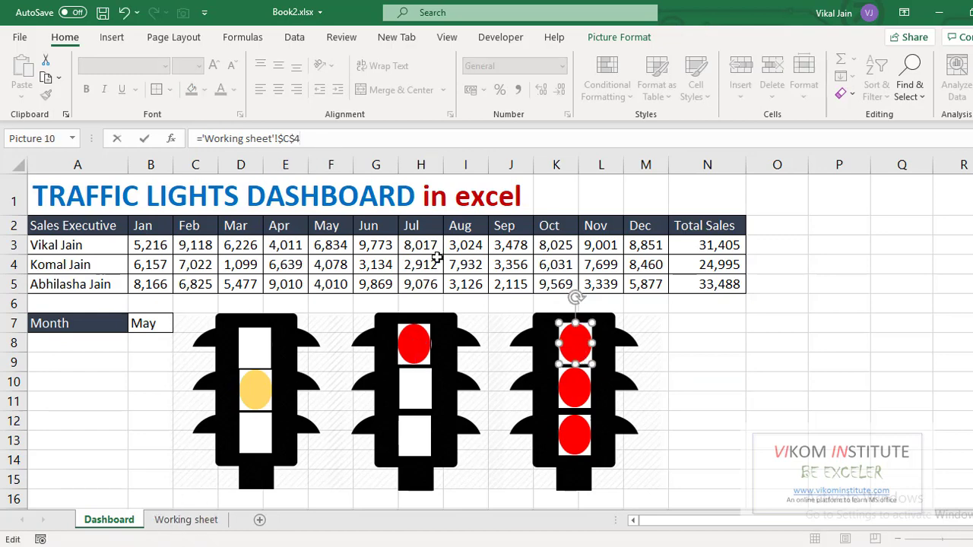
left_click(684, 369)
Link the third light's middle lamp picture to cell D4 of the Working sheet
left_click(582, 389)
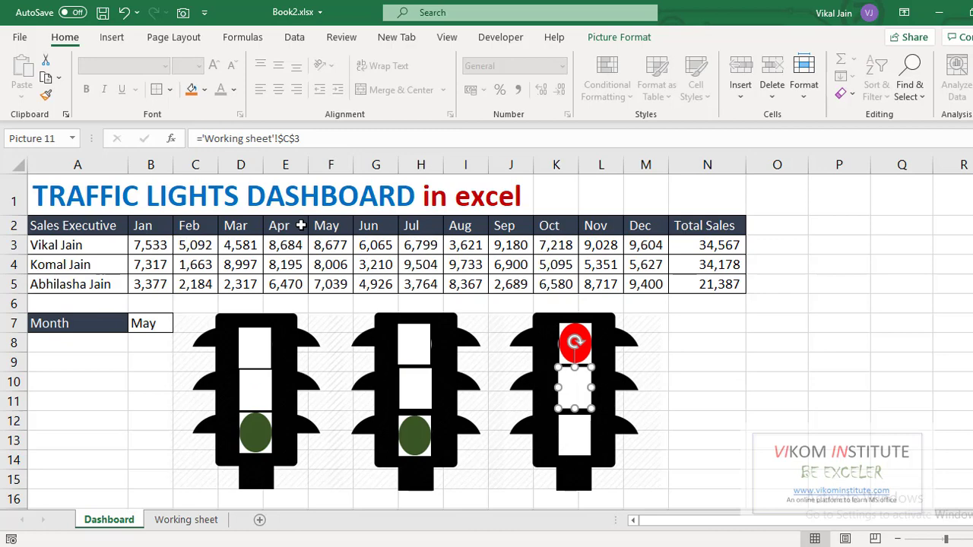
left_click(307, 142)
key("BackSpace")
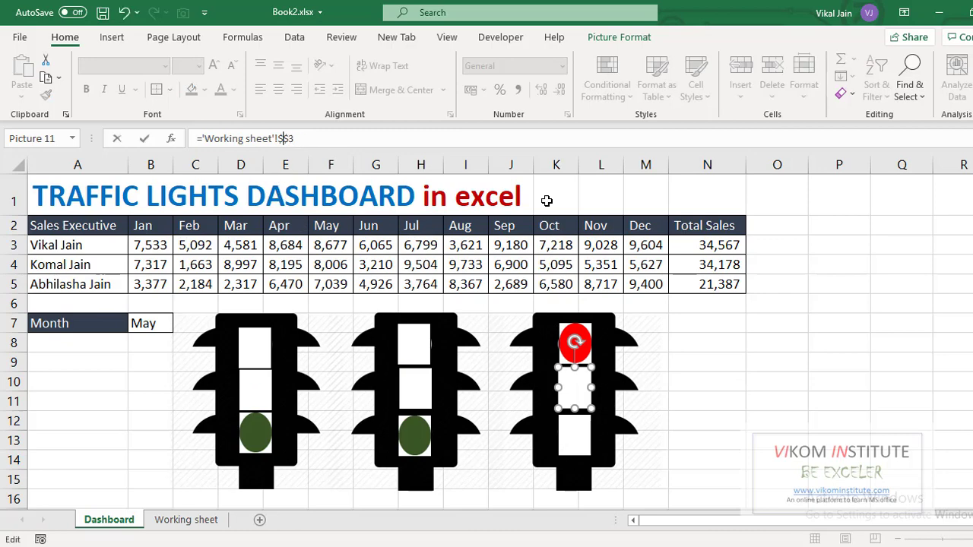
key("Return")
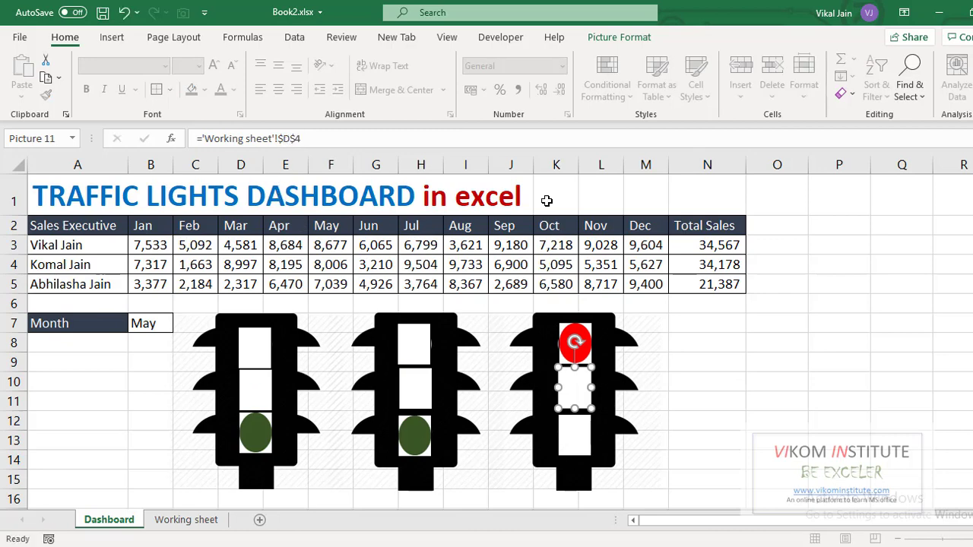
Link the third light's bottom lamp picture to cell E4 of the Working sheet
left_click(574, 439)
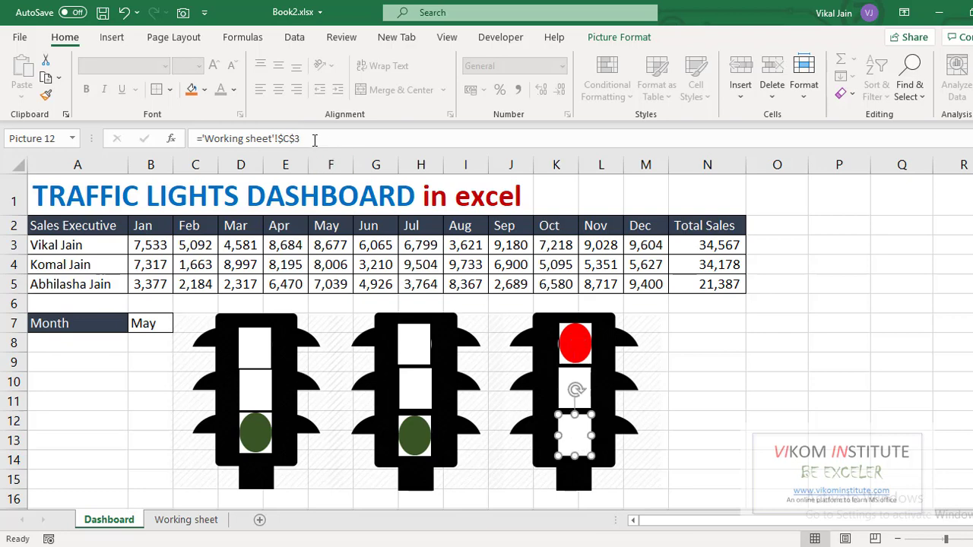
left_click(290, 139)
key("BackSpace")
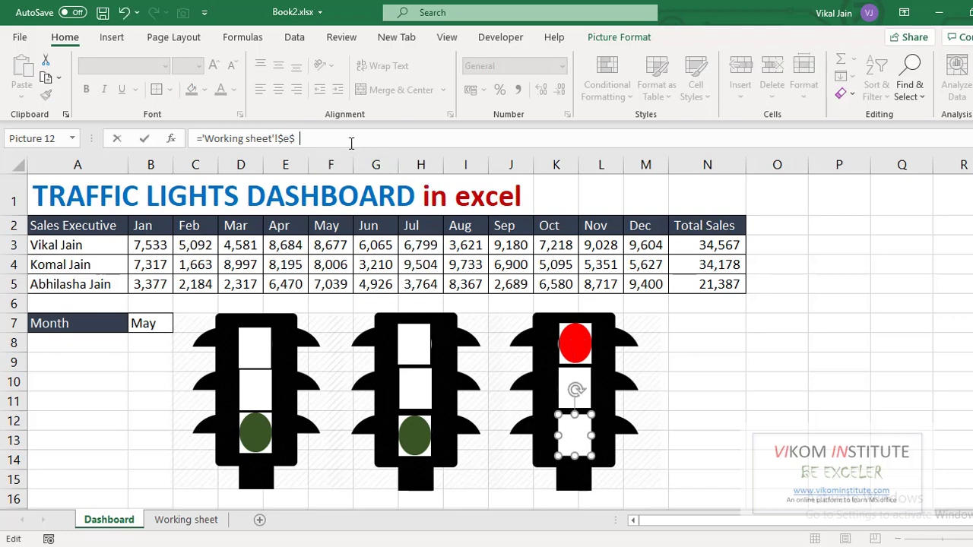
left_click(734, 383)
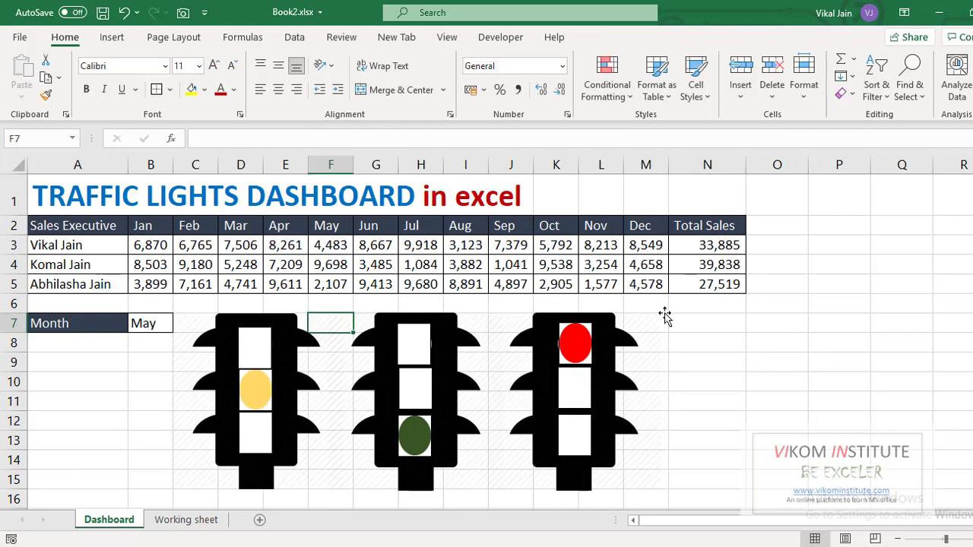
Re-enter several of the random sales formulas in the table repeatedly to test how the three lights respond
key("Up")
key("Up")
key("F2")
key("Return")
key("Up")
key("Up")
key("F2")
key("Return")
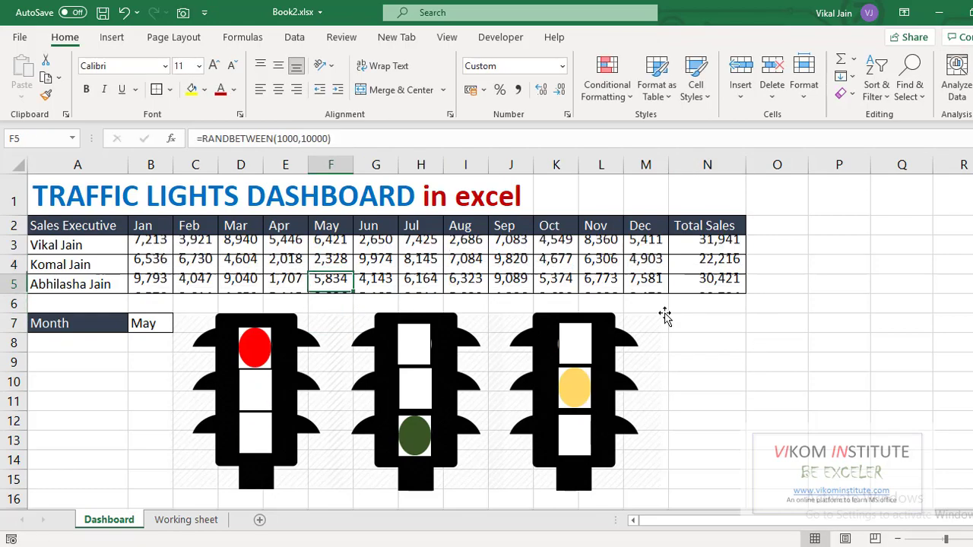
key("Up")
key("F2")
key("Return")
key("F2")
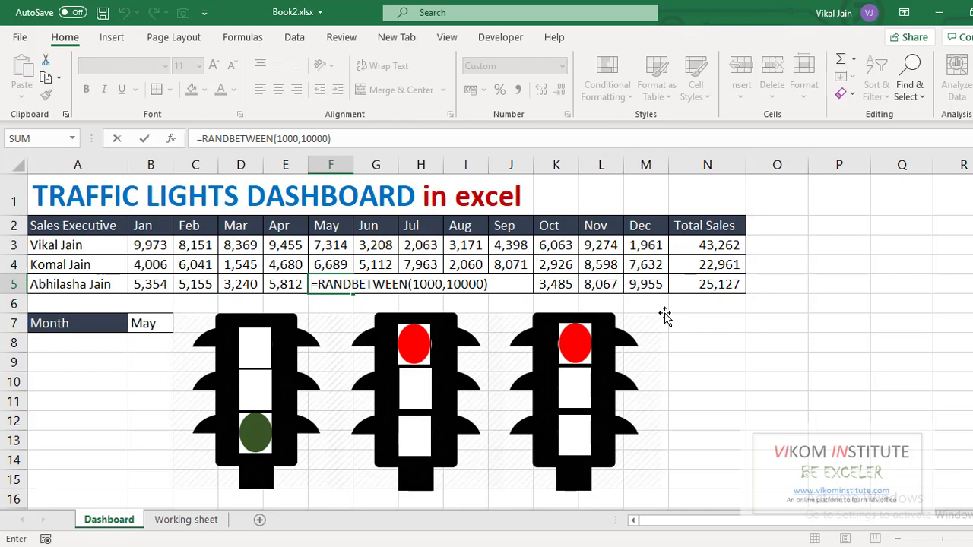
key("Return")
key("Up")
key("Up")
key("F2")
key("Return")
key("Up")
key("F2")
key("Return")
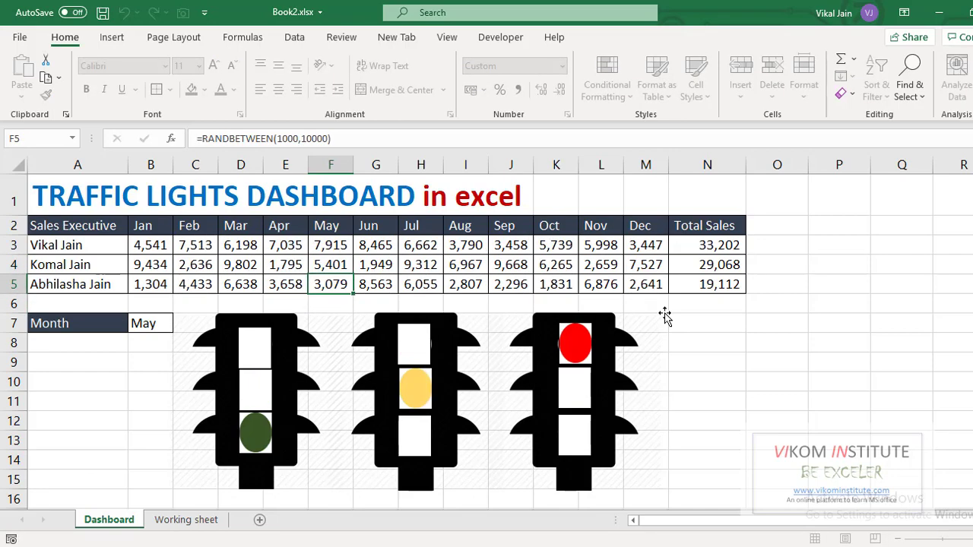
key("F2")
key("Return")
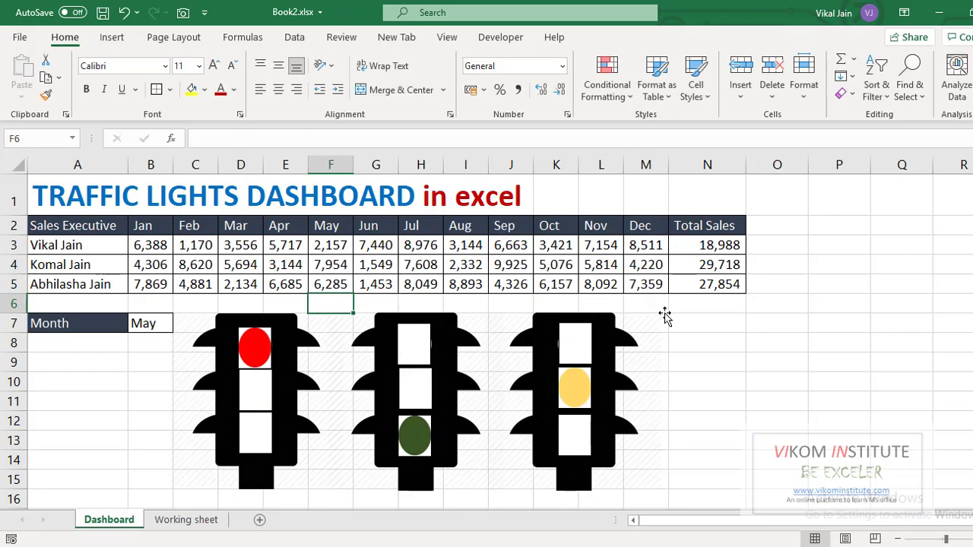